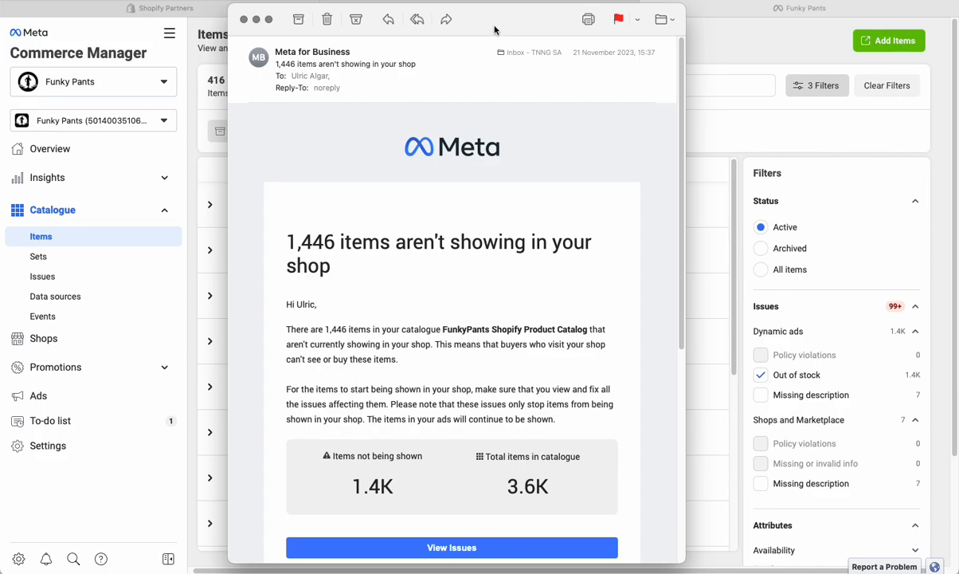
# Move the Meta notification email out of the way and look through the out-of-stock items in the Commerce Manager catalogue
pyautogui.moveTo(494, 32); pyautogui.dragTo(494, 30)
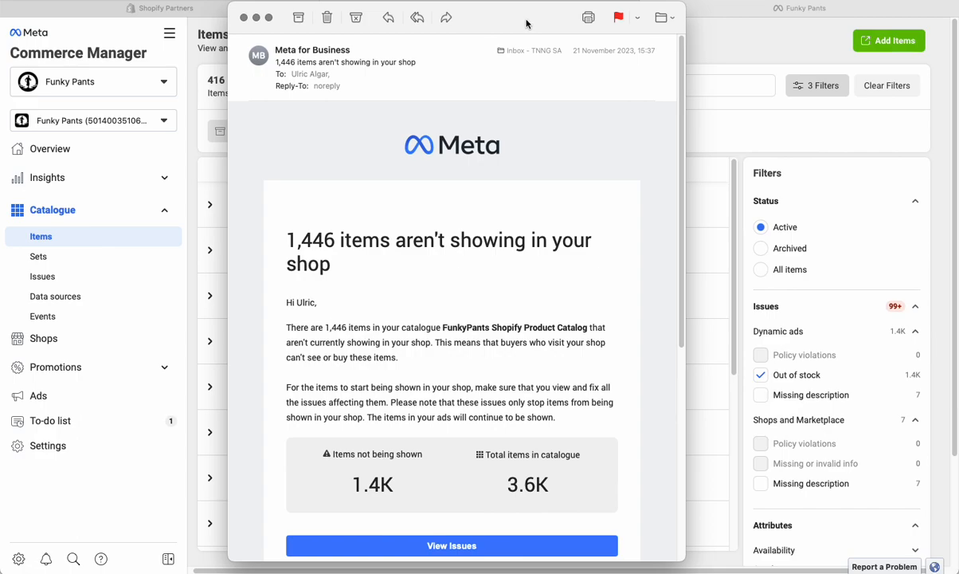
pyautogui.moveTo(511, 25); pyautogui.dragTo(2, 32)
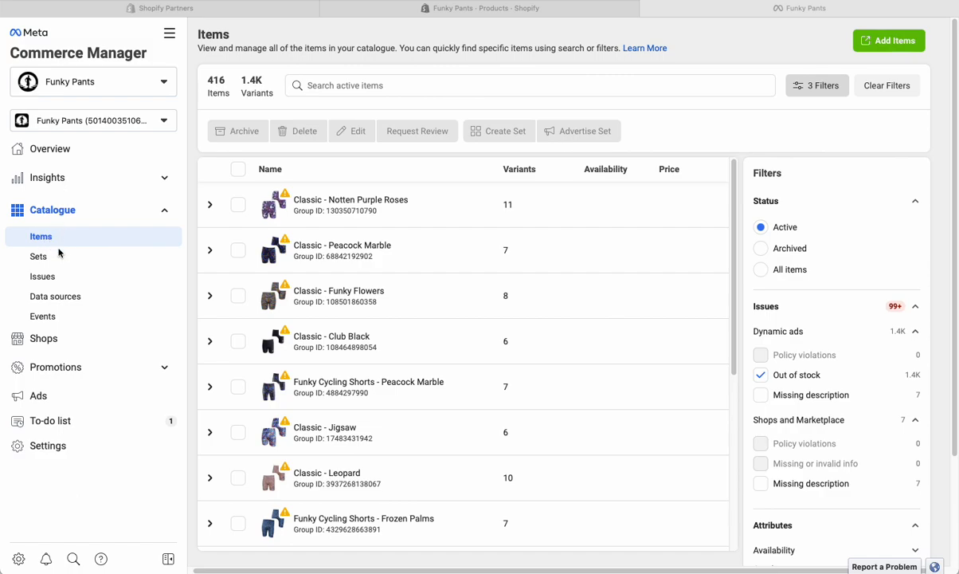
pyautogui.scroll(-1, 818, 245)
pyautogui.scroll(-1, 352, 169)
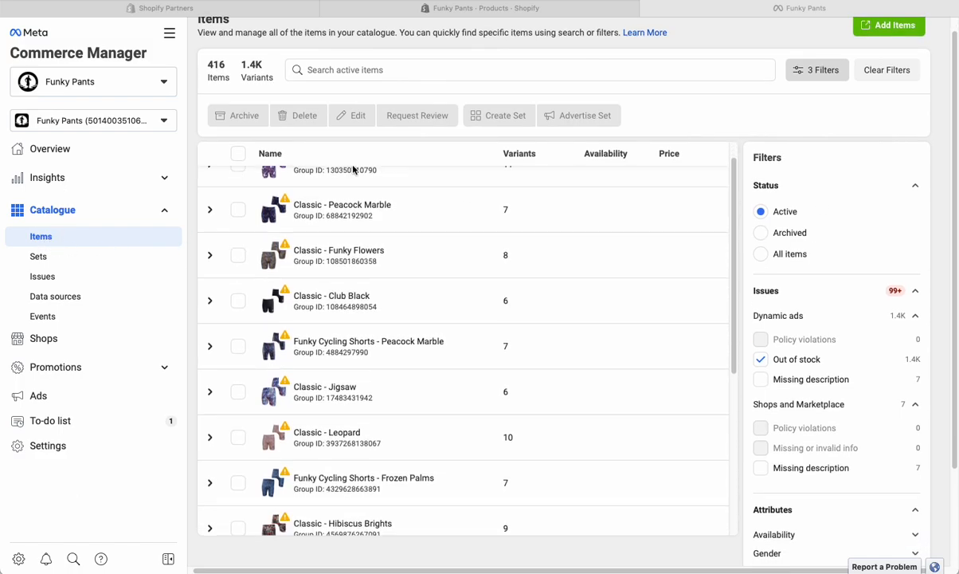
pyautogui.scroll(2, 311, 239)
pyautogui.scroll(-2, 841, 355)
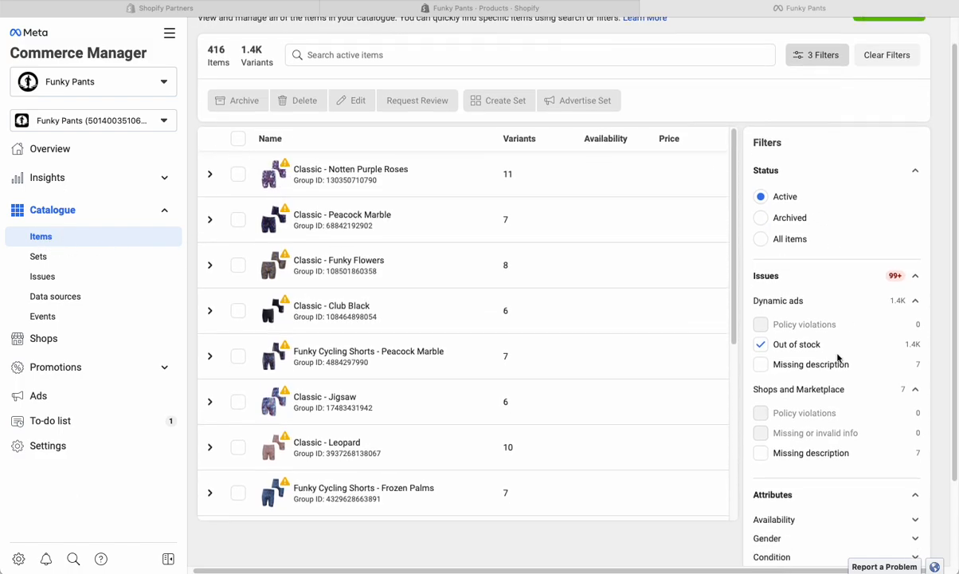
# Replace the Out of stock issue filter with Missing description under Dynamic ads and review the listed gift cards
pyautogui.click(761, 317)
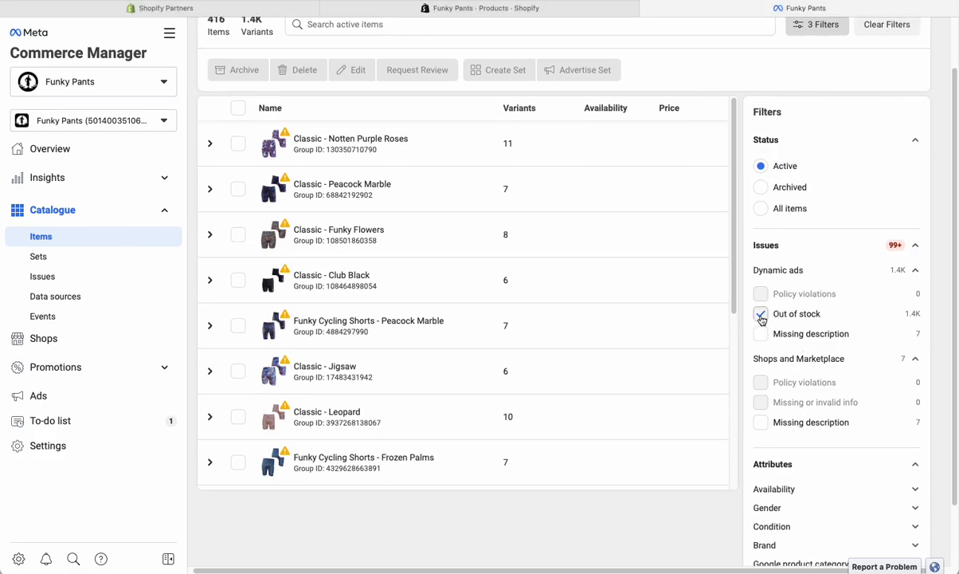
pyautogui.click(761, 316)
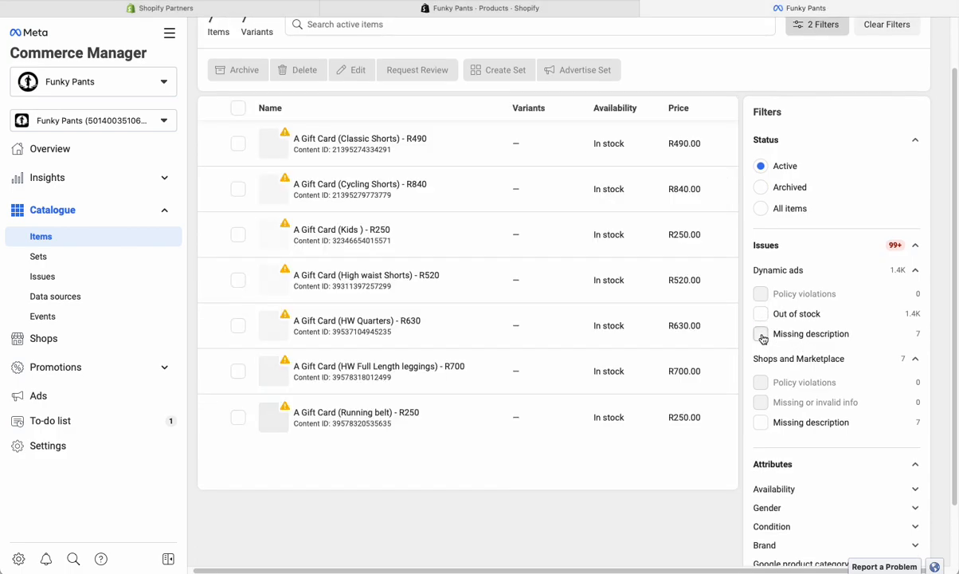
pyautogui.click(761, 335)
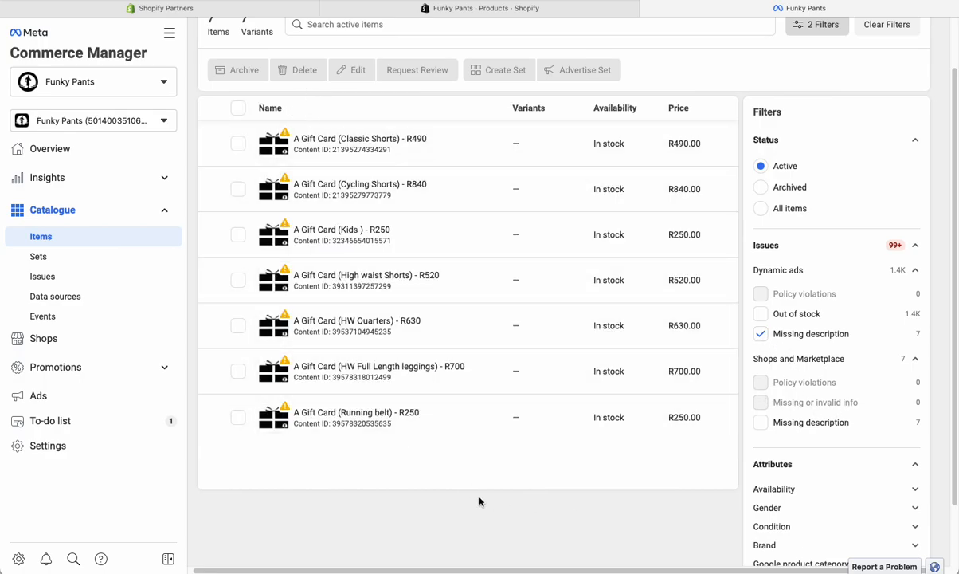
pyautogui.scroll(1, 327, 159)
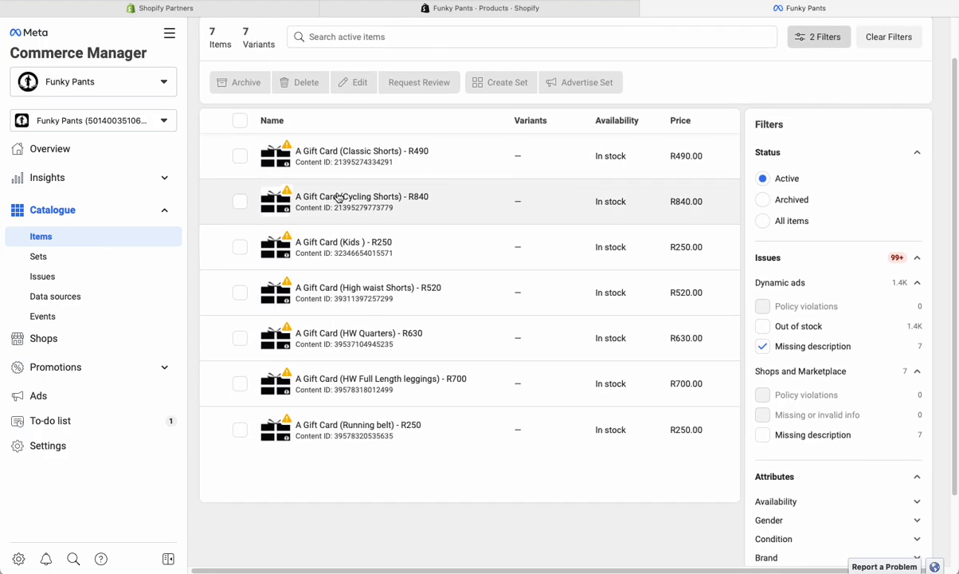
pyautogui.scroll(1, 339, 197)
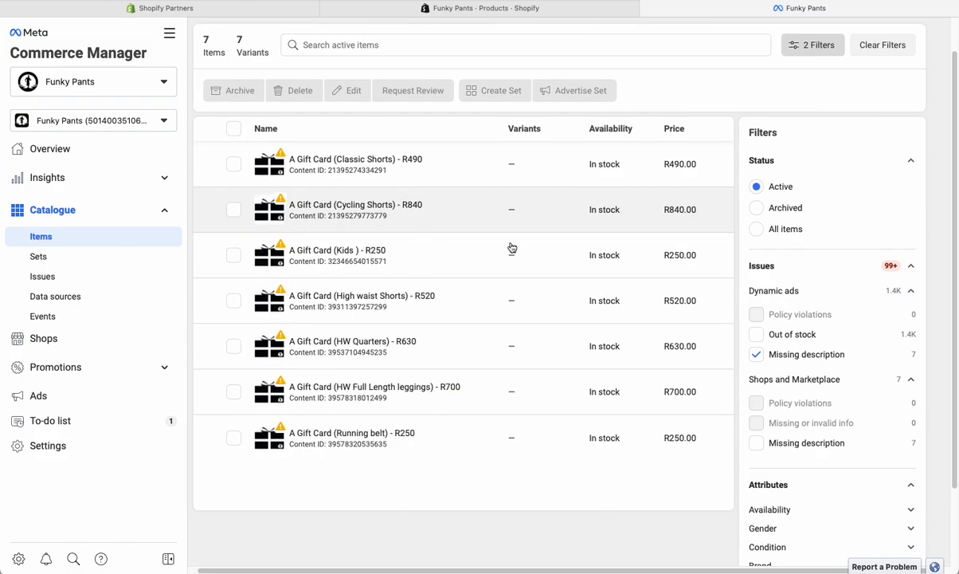
# Compare the Out of stock and Missing description filters under Dynamic ads once more, and leave both cleared
pyautogui.click(756, 355)
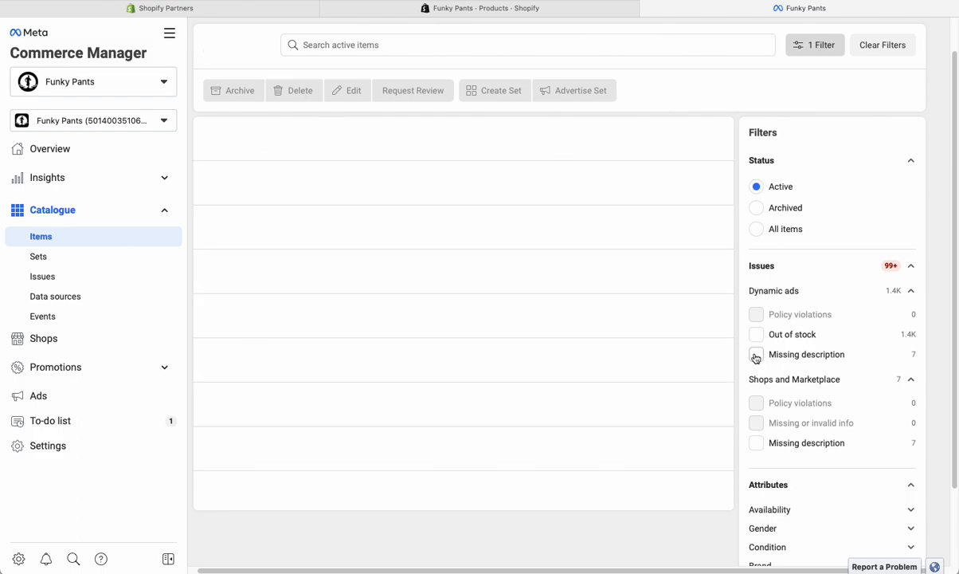
pyautogui.click(756, 334)
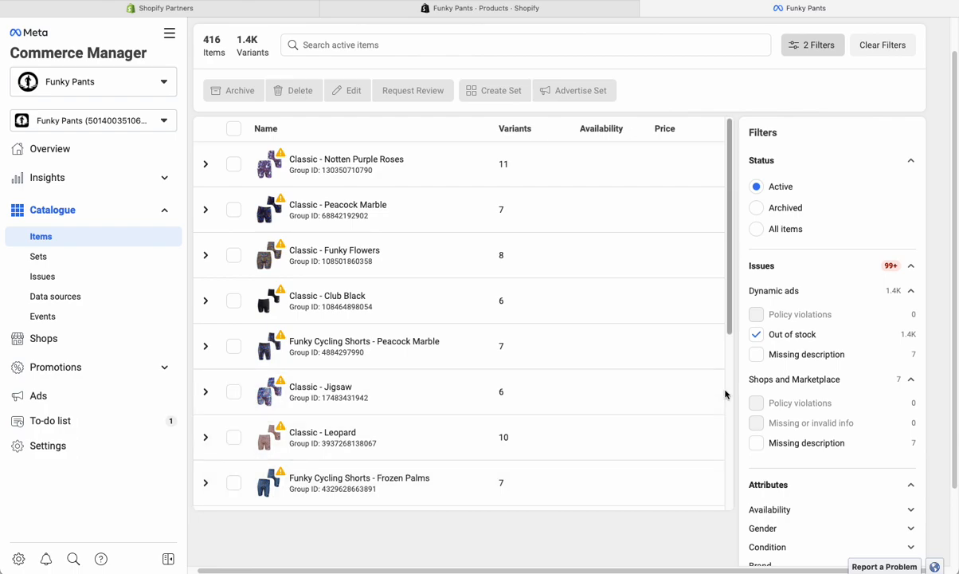
pyautogui.click(758, 359)
pyautogui.click(757, 336)
pyautogui.click(757, 358)
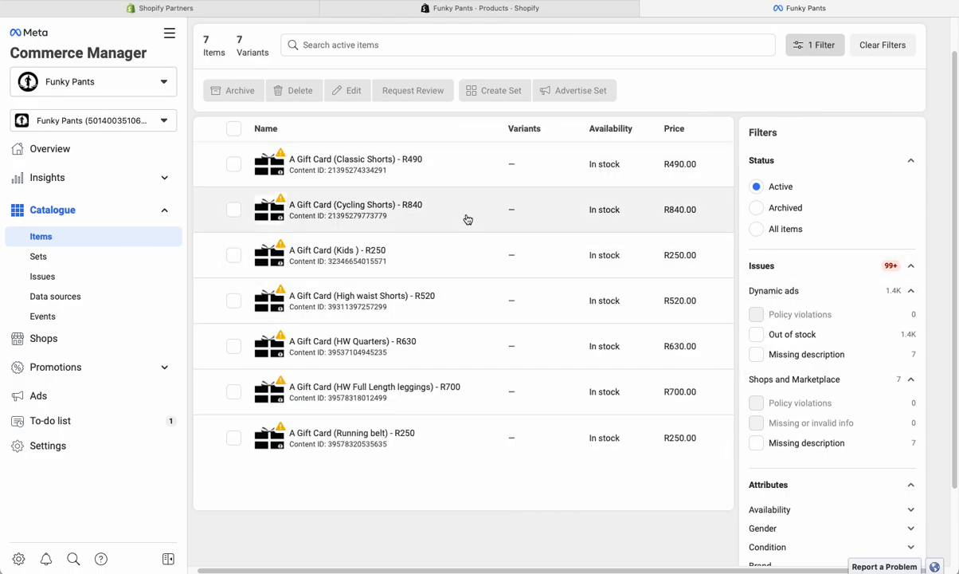
pyautogui.scroll(1, 494, 131)
# Switch to the Shopify product list and bring up the markets details for the 3/4 LEGGINGS product
pyautogui.click(478, 9)
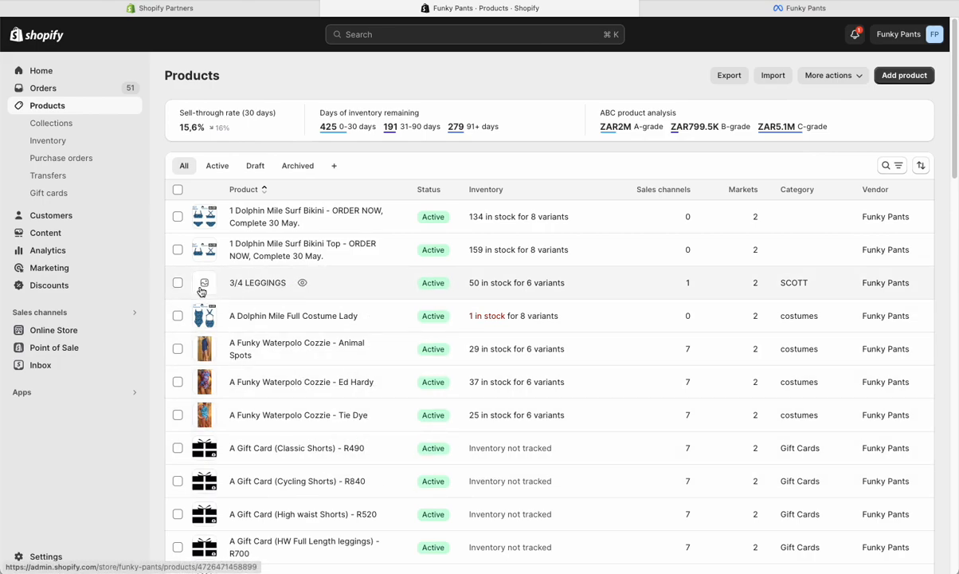
pyautogui.click(761, 285)
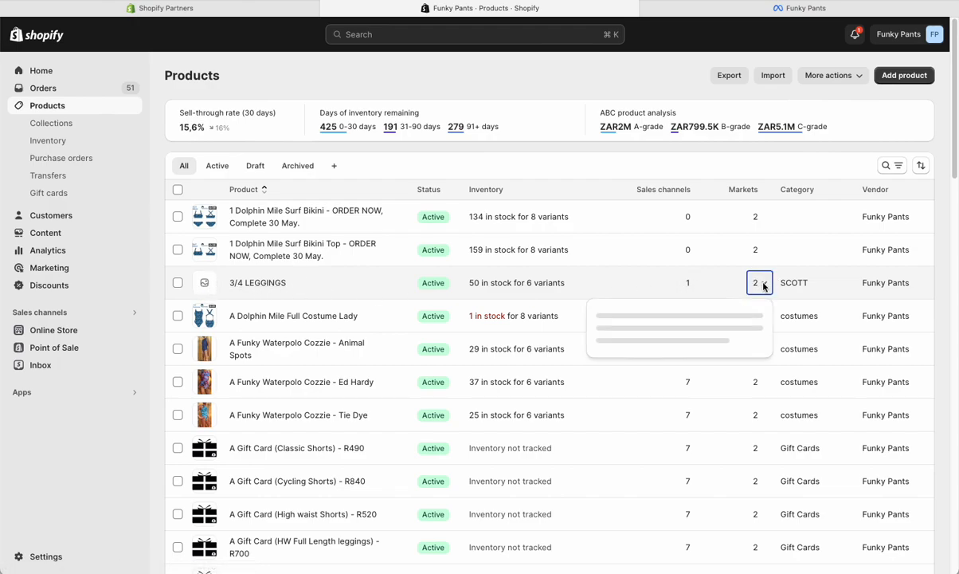
pyautogui.click(641, 372)
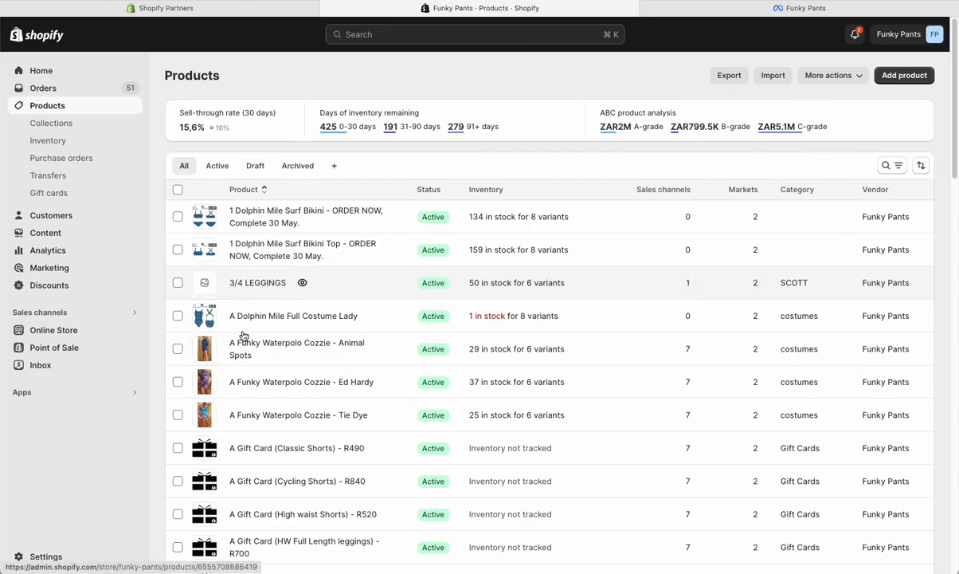
# Open the 3/4 LEGGINGS product and inspect which sales channels it is published to, leaving the selection as it is
pyautogui.click(261, 282)
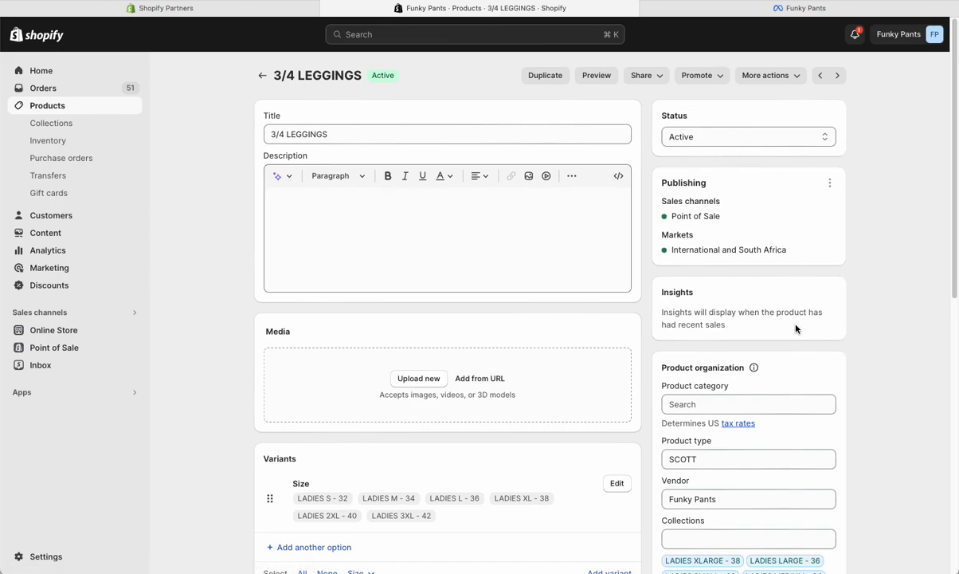
pyautogui.scroll(-5, 885, 308)
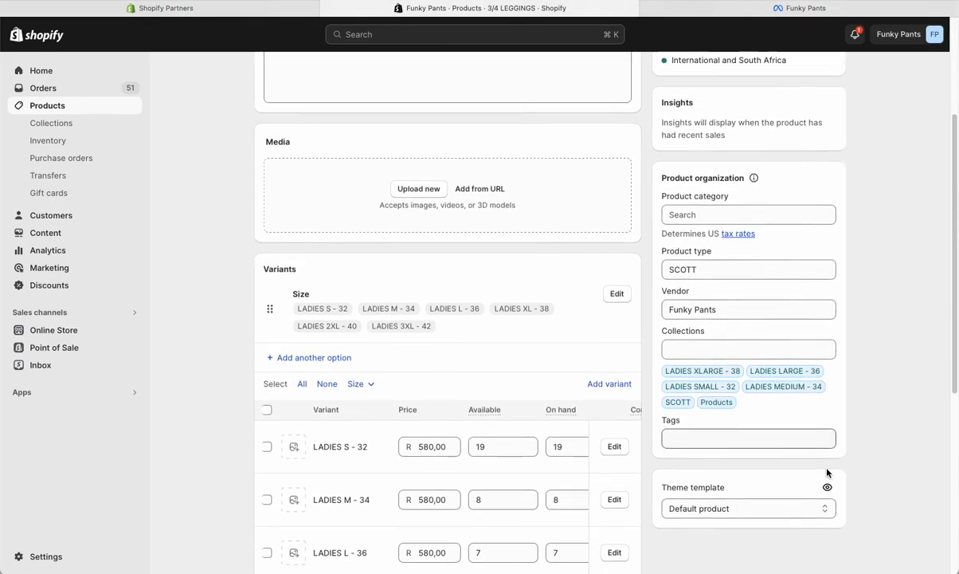
pyautogui.scroll(5, 826, 476)
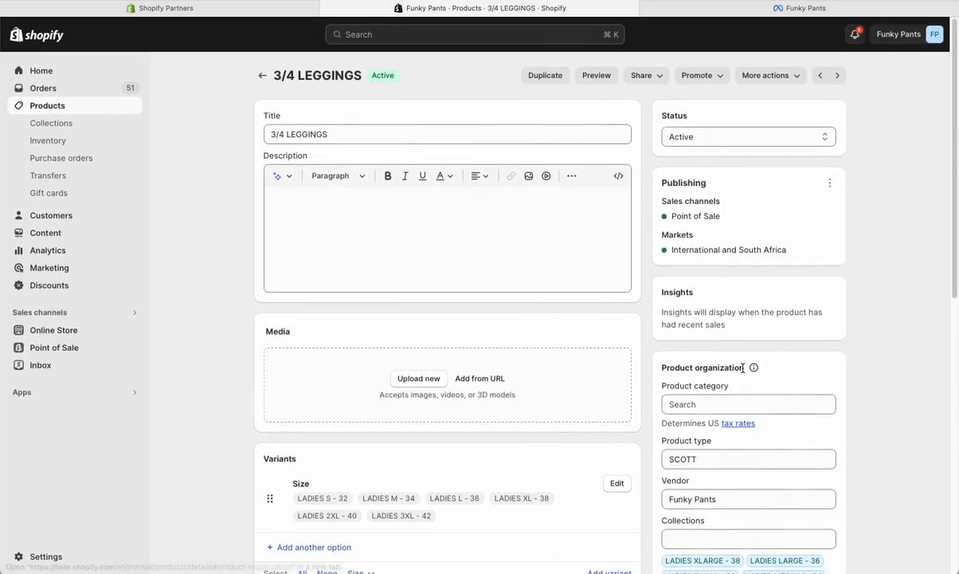
pyautogui.click(830, 184)
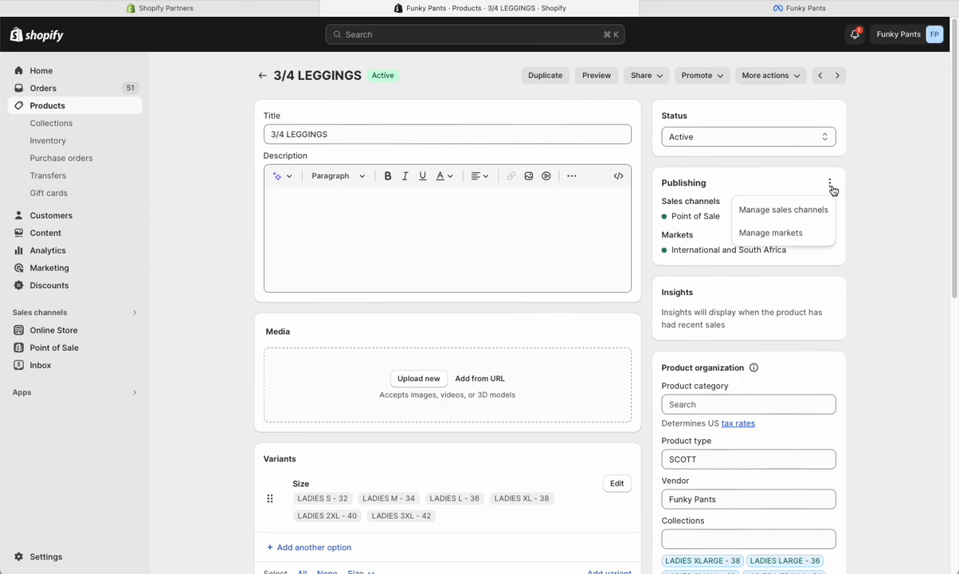
pyautogui.click(781, 215)
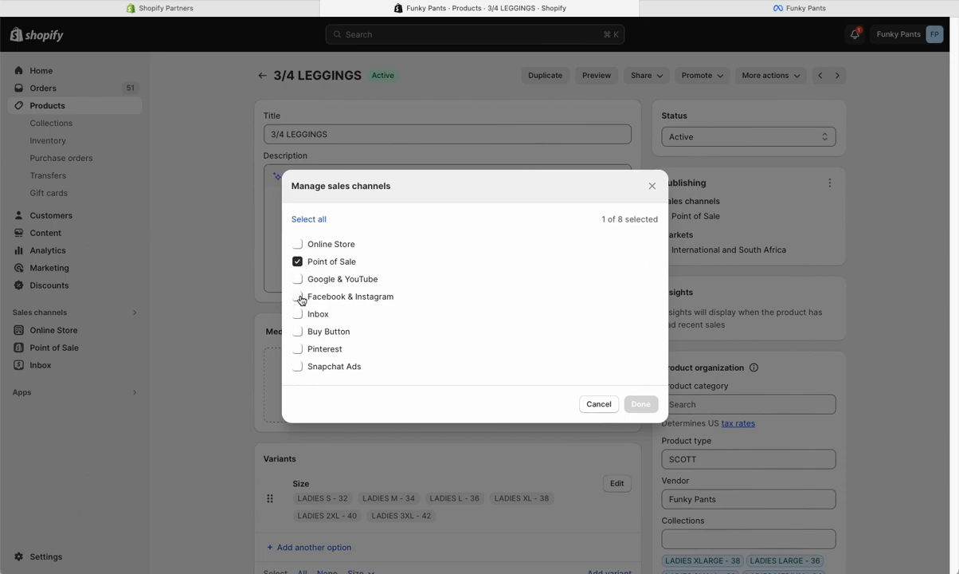
pyautogui.click(595, 403)
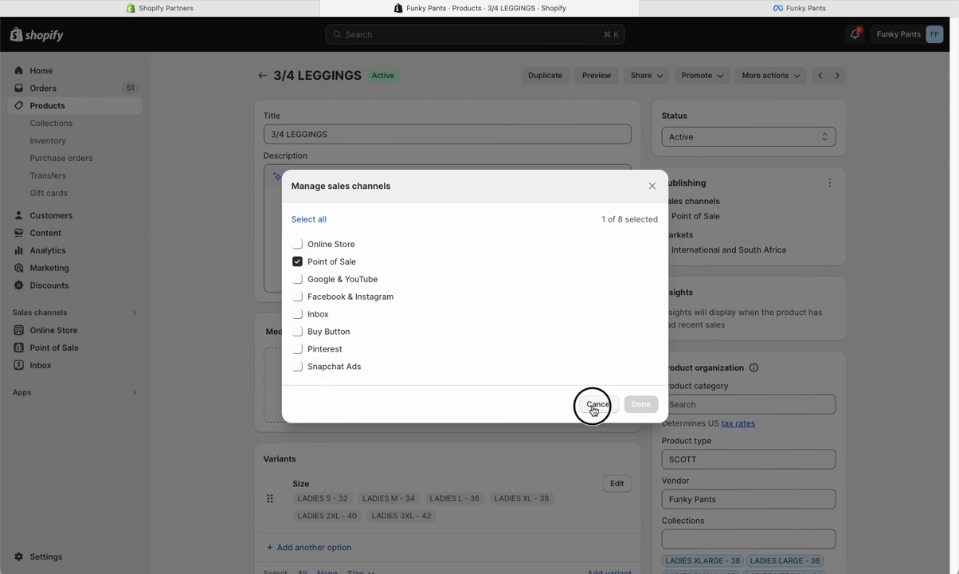
# Return to the product list, show only draft products and check their inventory and sales channels
pyautogui.click(260, 78)
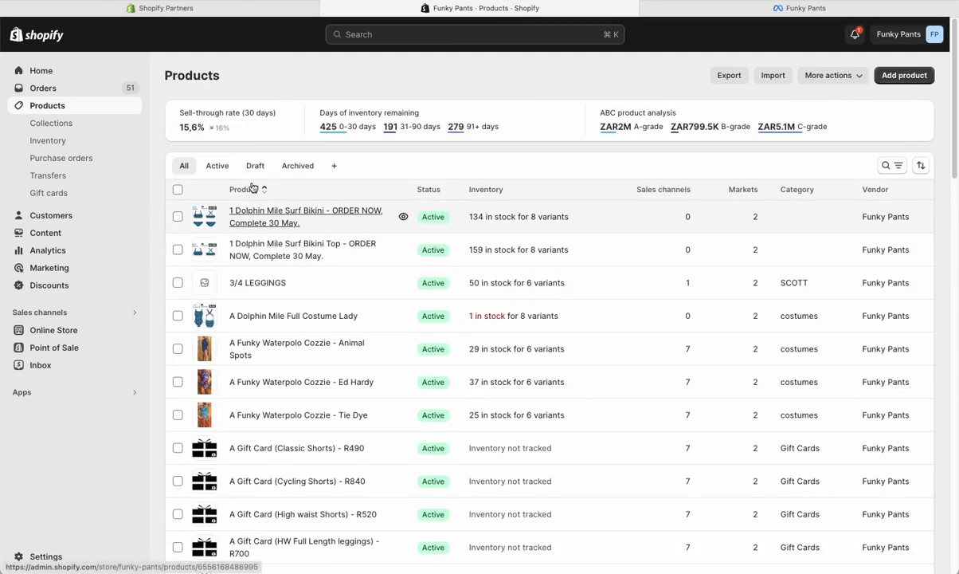
pyautogui.click(255, 167)
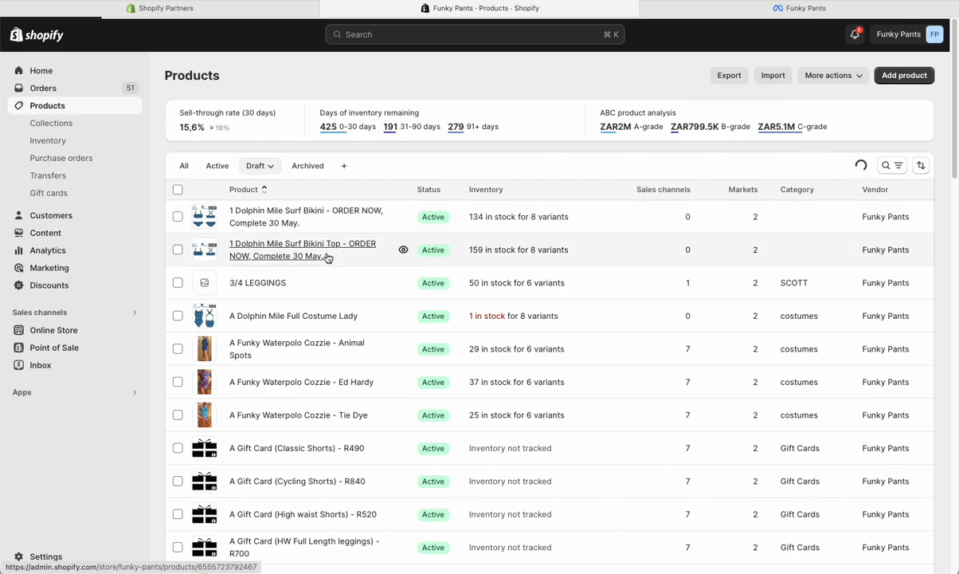
pyautogui.scroll(-1, 646, 358)
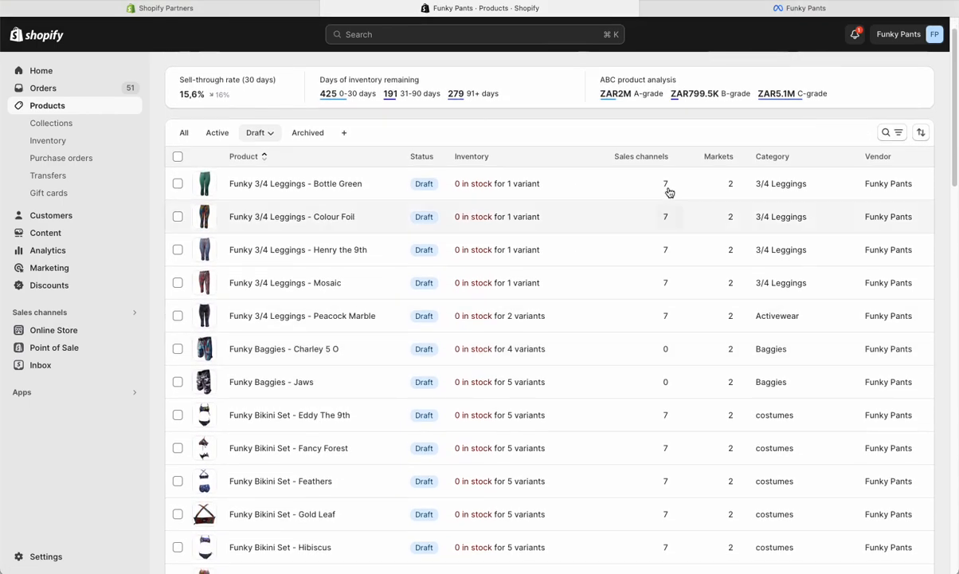
pyautogui.scroll(-1, 662, 470)
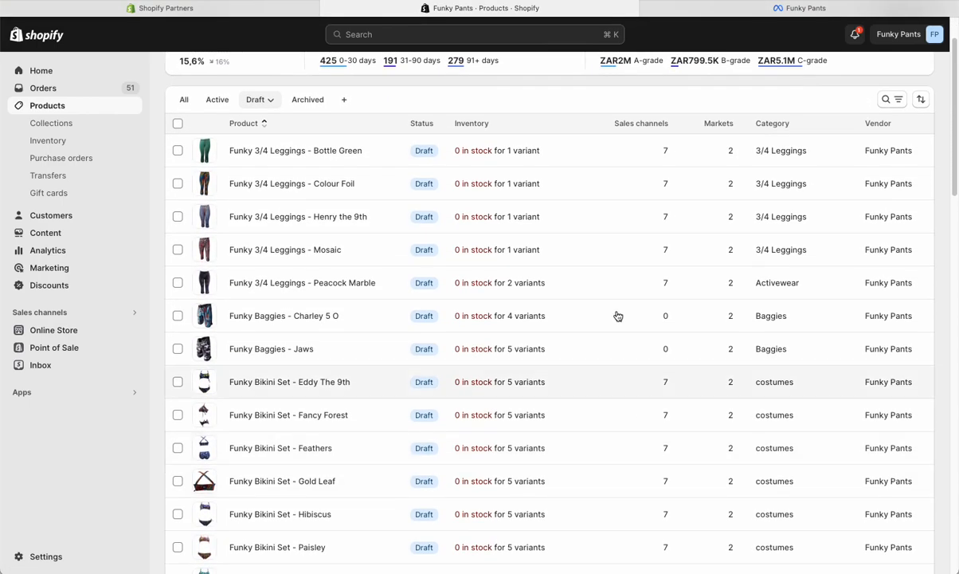
pyautogui.scroll(-1, 558, 199)
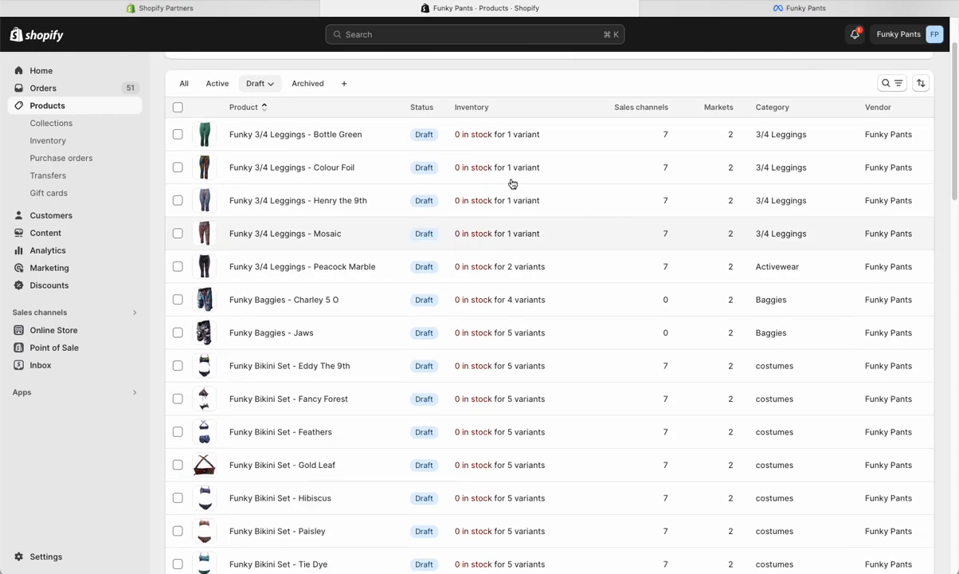
# Open the draft product Funky 3/4 Leggings - Bottle Green and review its description, media, organization and publishing details
pyautogui.click(292, 135)
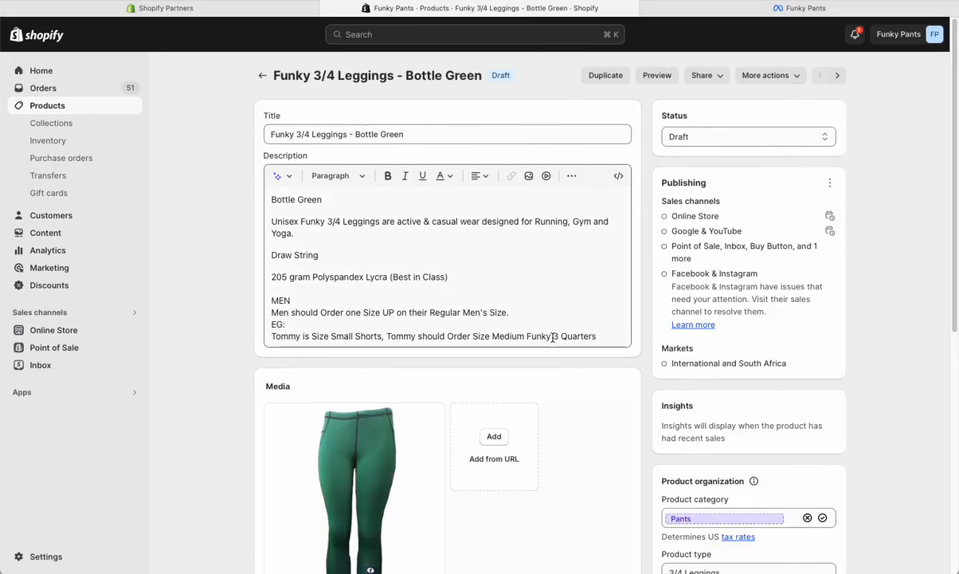
pyautogui.scroll(-3, 627, 507)
pyautogui.scroll(-2, 877, 444)
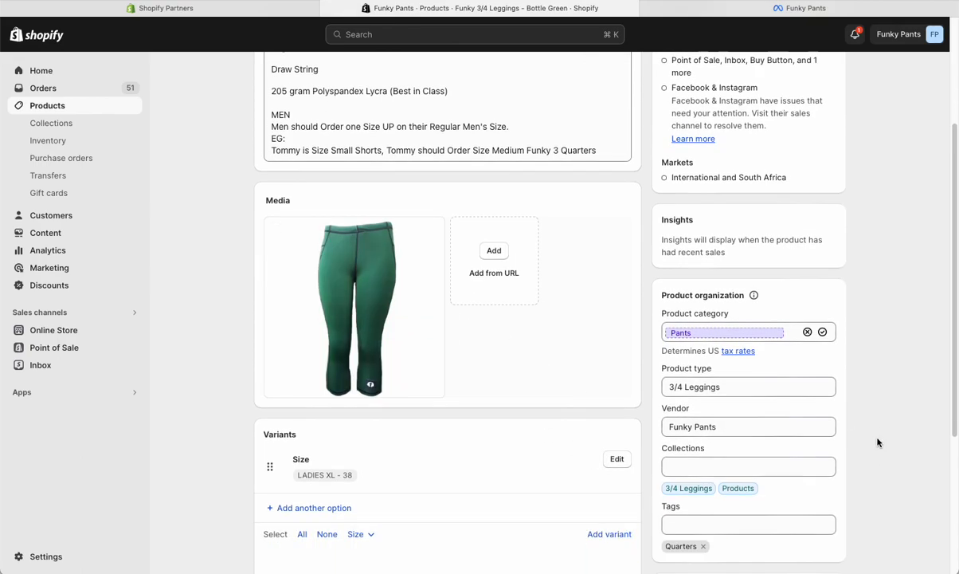
pyautogui.scroll(3, 820, 398)
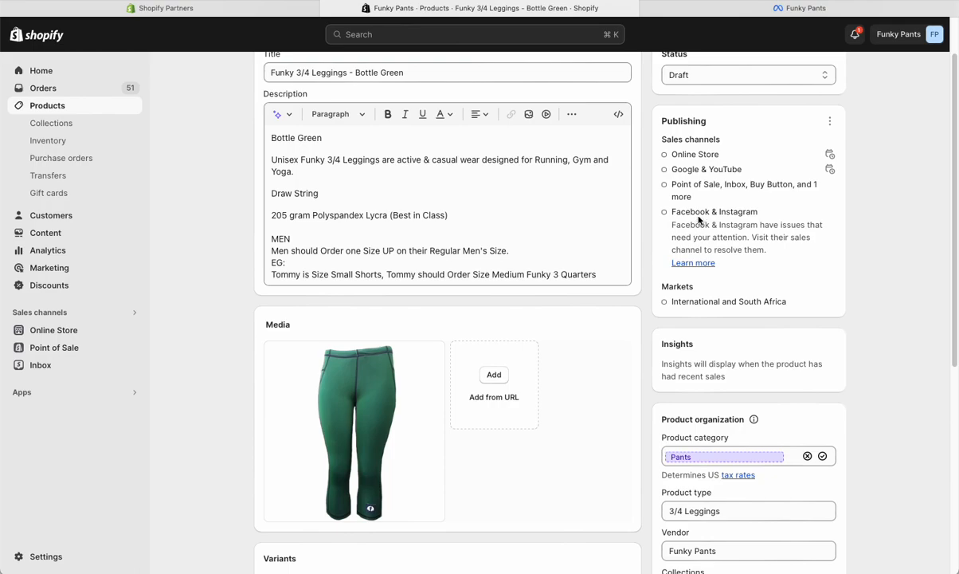
# Inspect the sales channels selected for the Bottle Green leggings and close the selection without changes
pyautogui.click(829, 123)
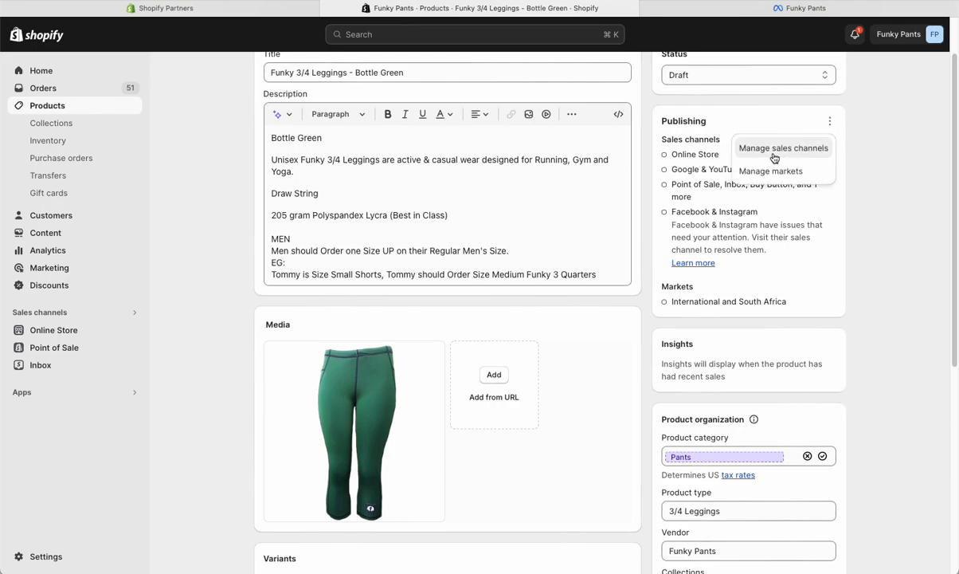
pyautogui.click(728, 148)
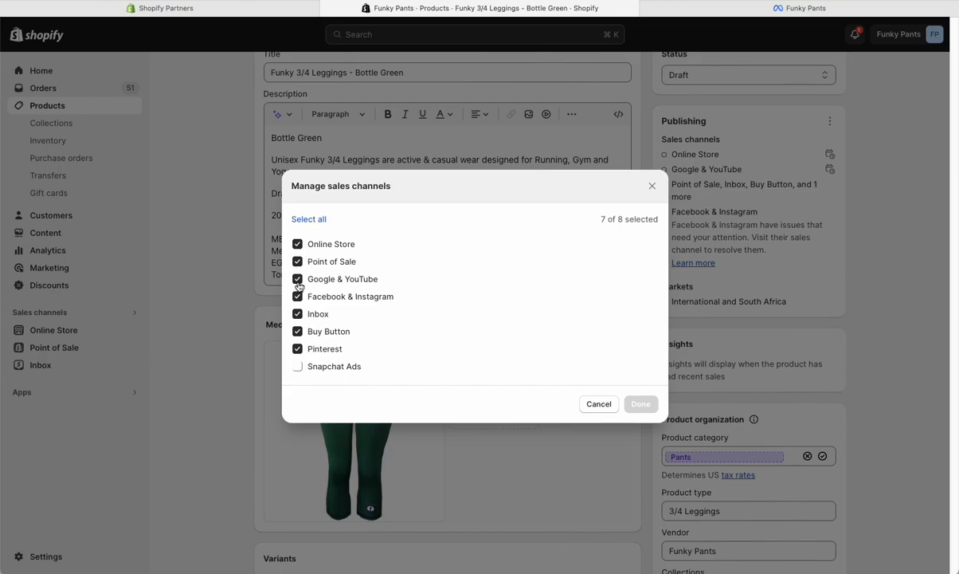
pyautogui.click(598, 404)
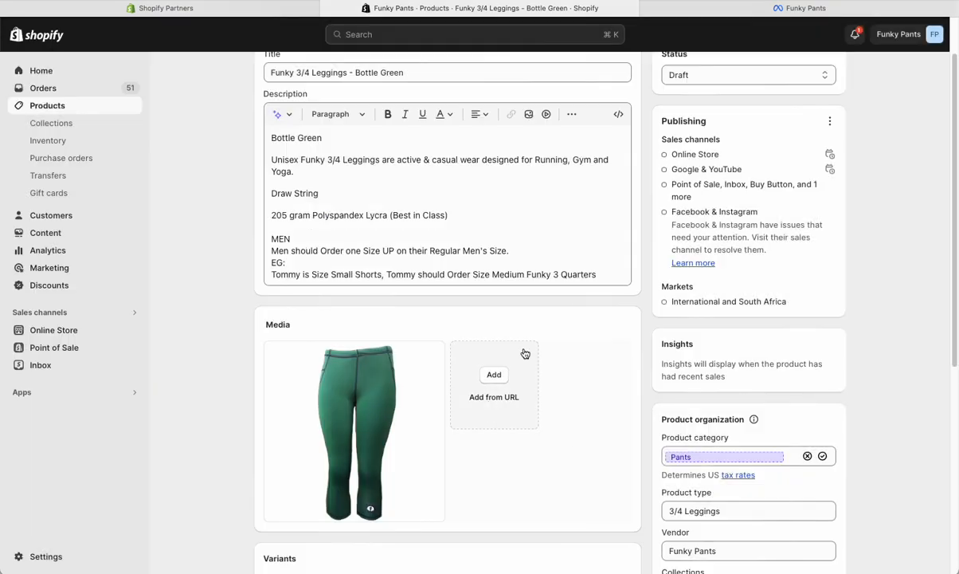
pyautogui.scroll(1, 550, 398)
pyautogui.scroll(1, 580, 451)
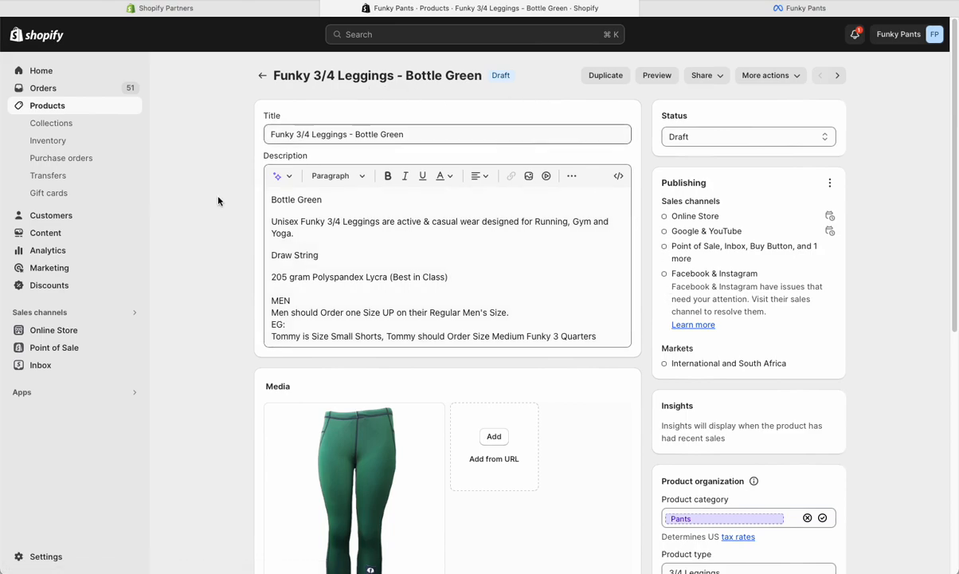
pyautogui.scroll(-3, 625, 414)
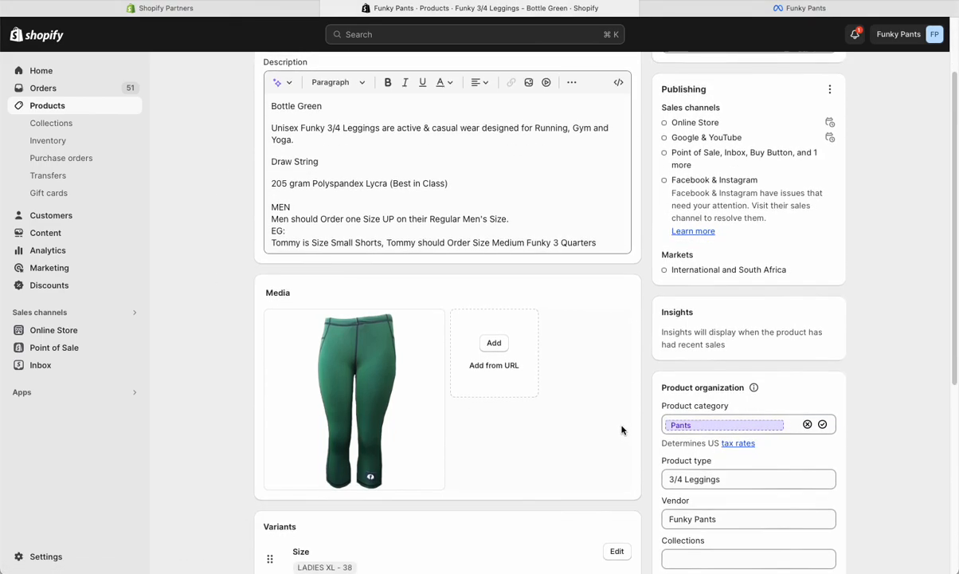
pyautogui.scroll(2, 619, 434)
pyautogui.scroll(1, 622, 445)
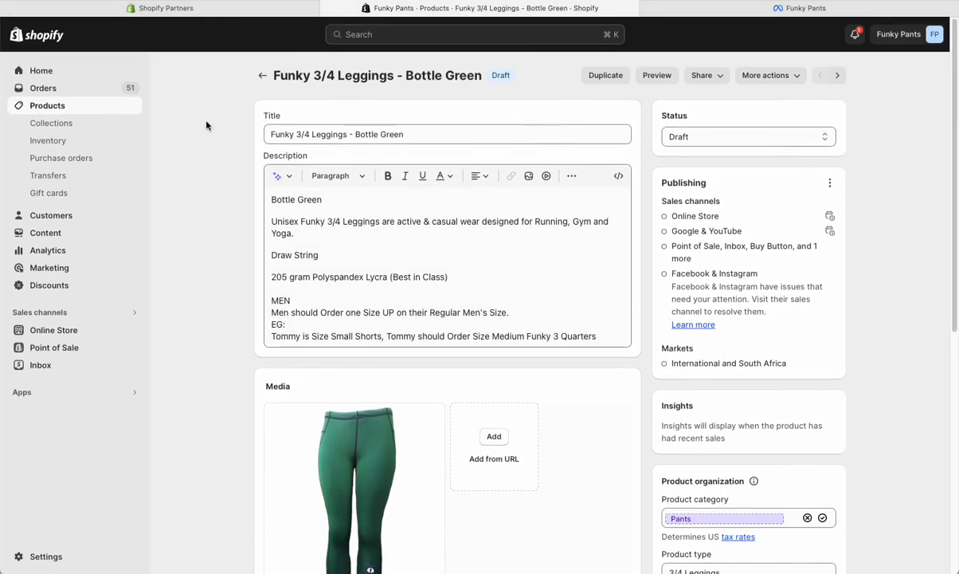
# Review the Bottle Green leggings' media, variants and organization, and check the available product status options, leaving Draft selected
pyautogui.scroll(-5, 850, 451)
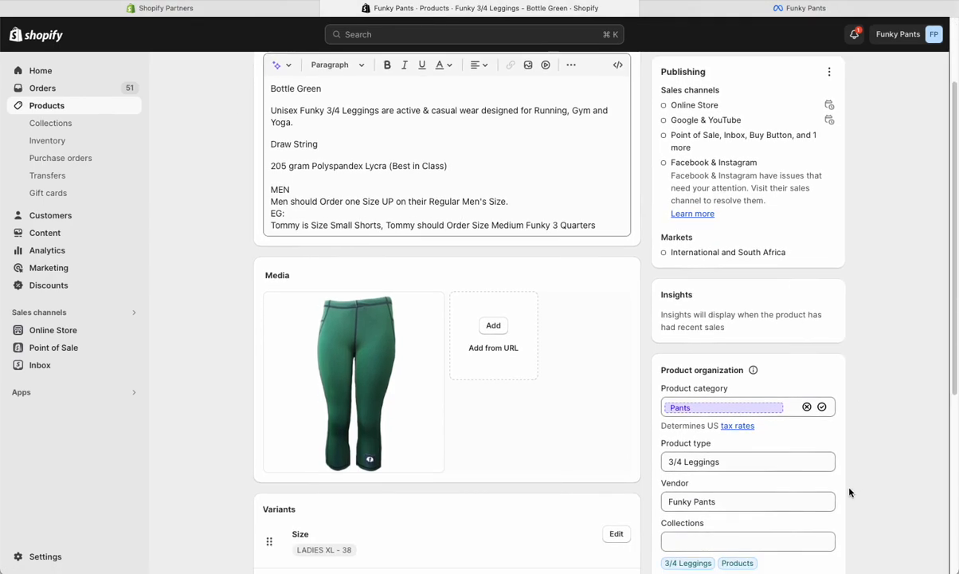
pyautogui.scroll(-3, 829, 518)
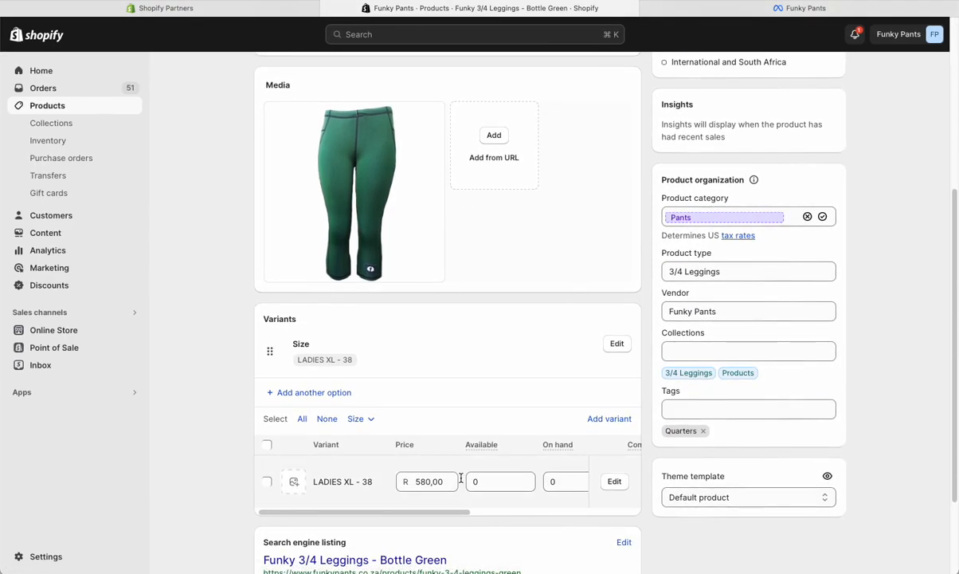
pyautogui.scroll(5, 805, 513)
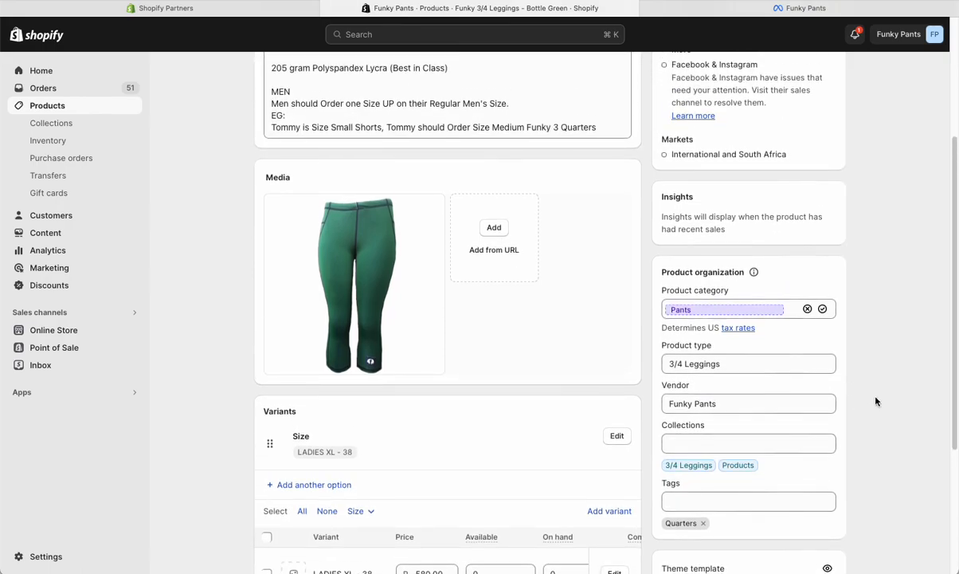
pyautogui.scroll(-1, 707, 188)
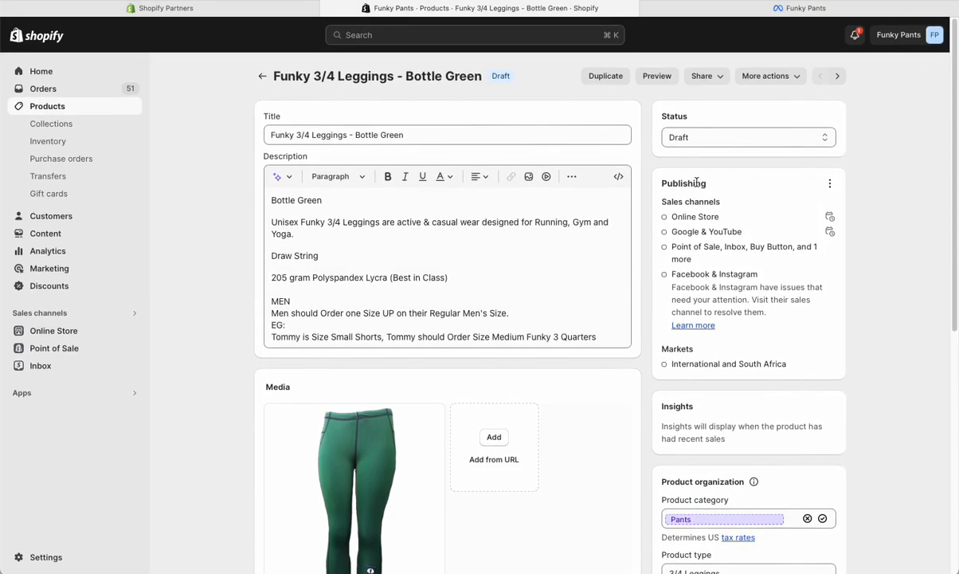
pyautogui.click(730, 142)
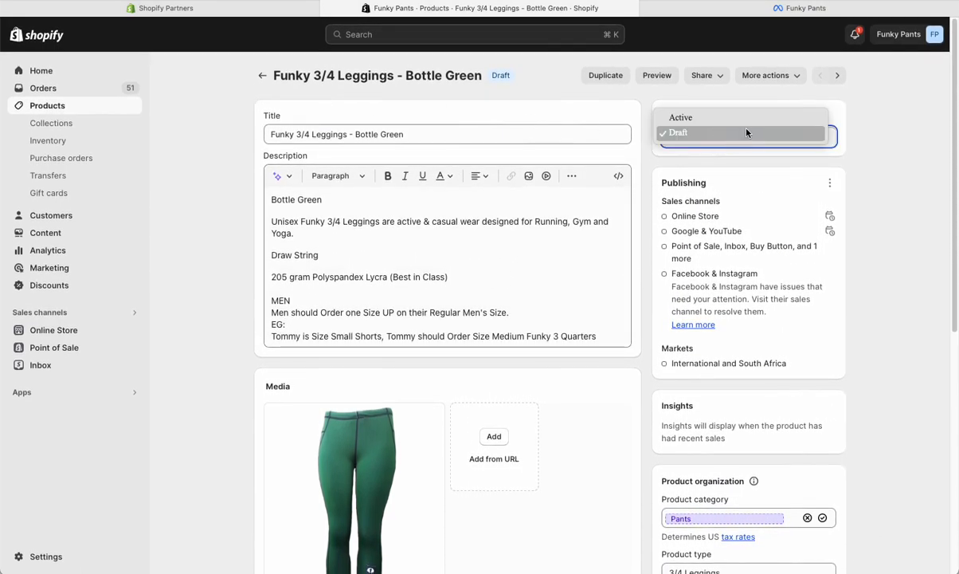
pyautogui.click(745, 132)
pyautogui.click(910, 283)
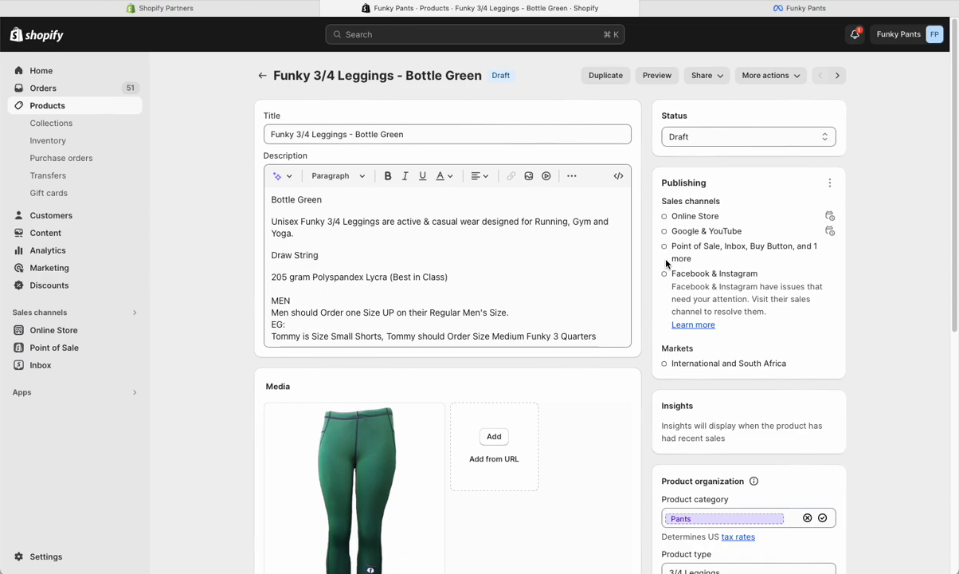
pyautogui.click(712, 136)
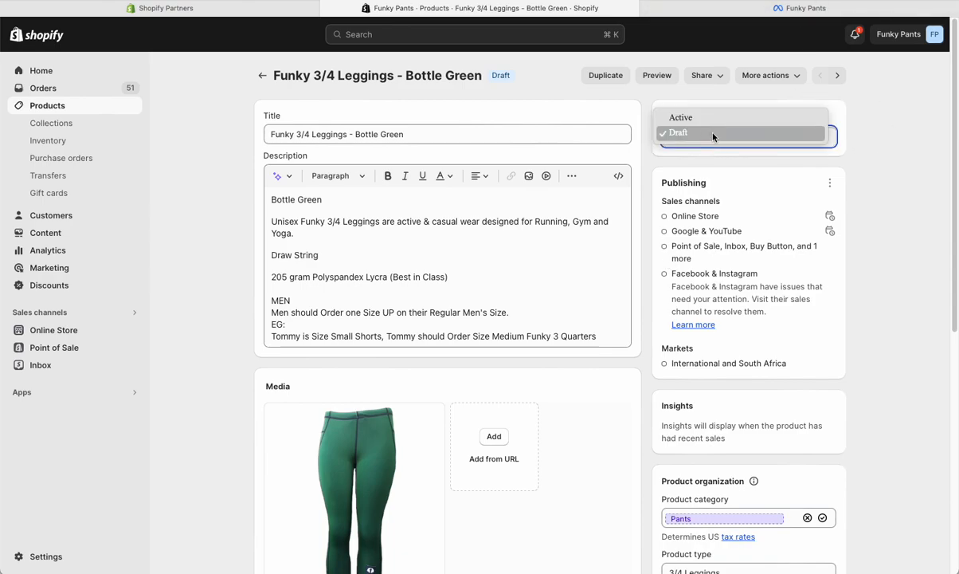
pyautogui.click(824, 202)
# Look through the product's variant stock, theme template and search engine listing
pyautogui.scroll(-5, 856, 258)
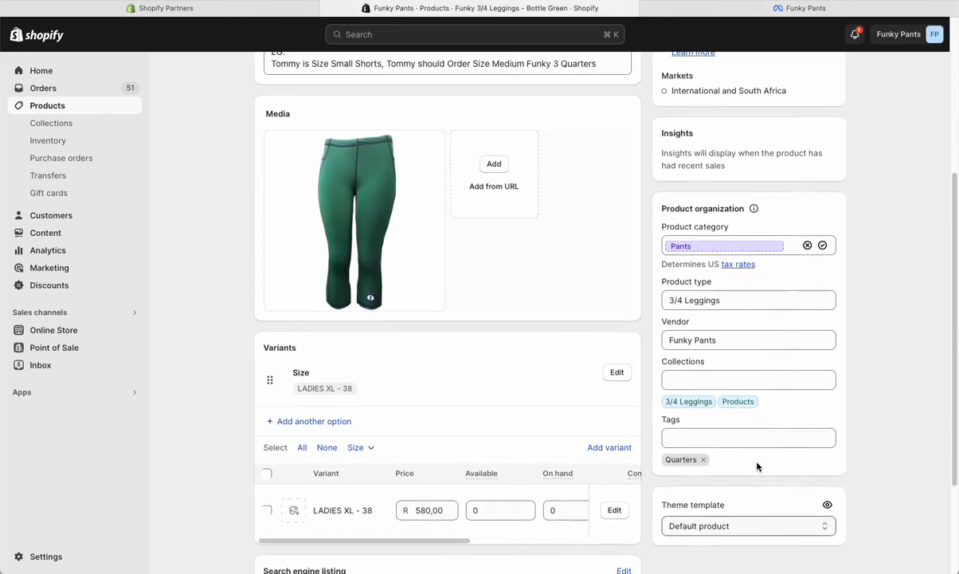
pyautogui.scroll(-2, 805, 495)
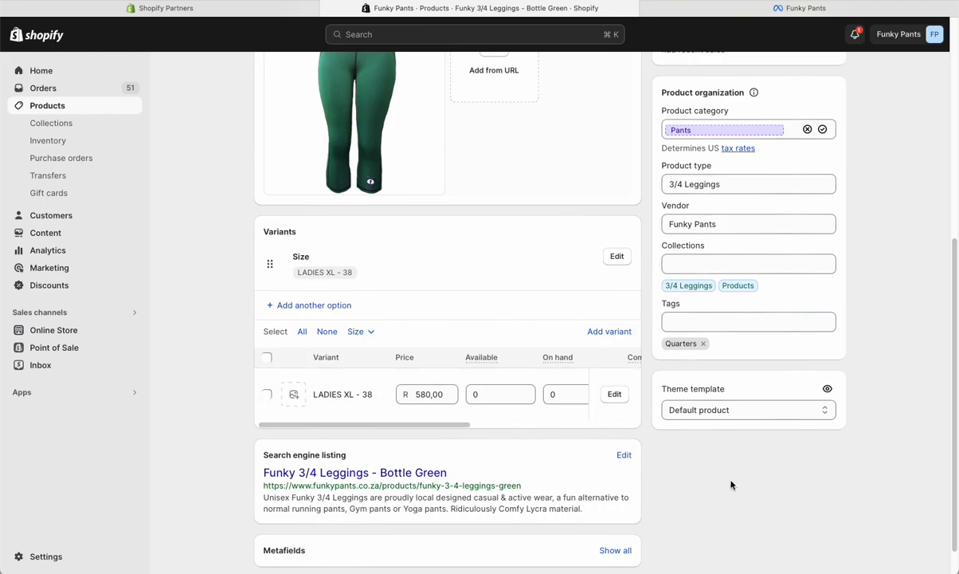
pyautogui.scroll(5, 737, 488)
pyautogui.scroll(2, 757, 447)
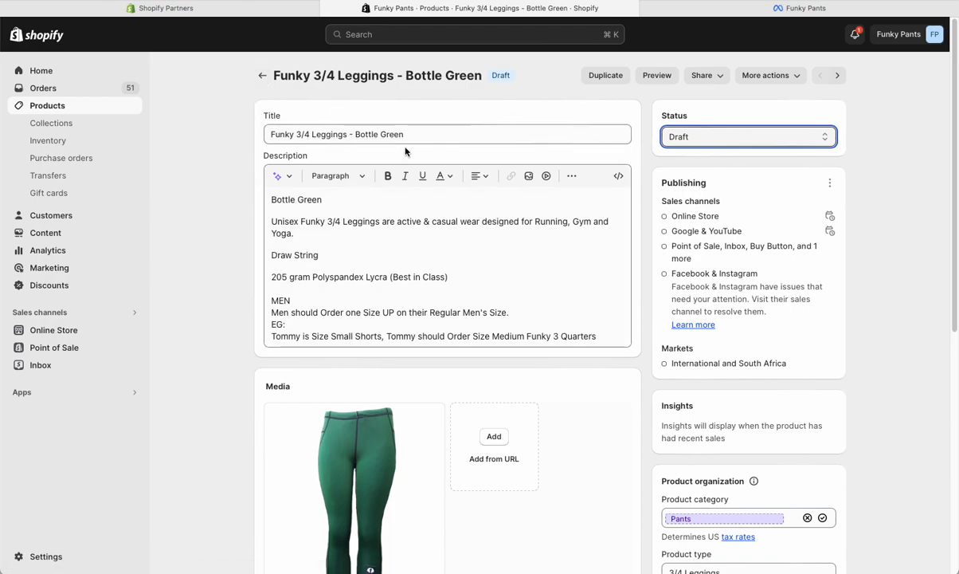
# Return to the draft product list, select all products in the view and open them for bulk editing
pyautogui.click(262, 76)
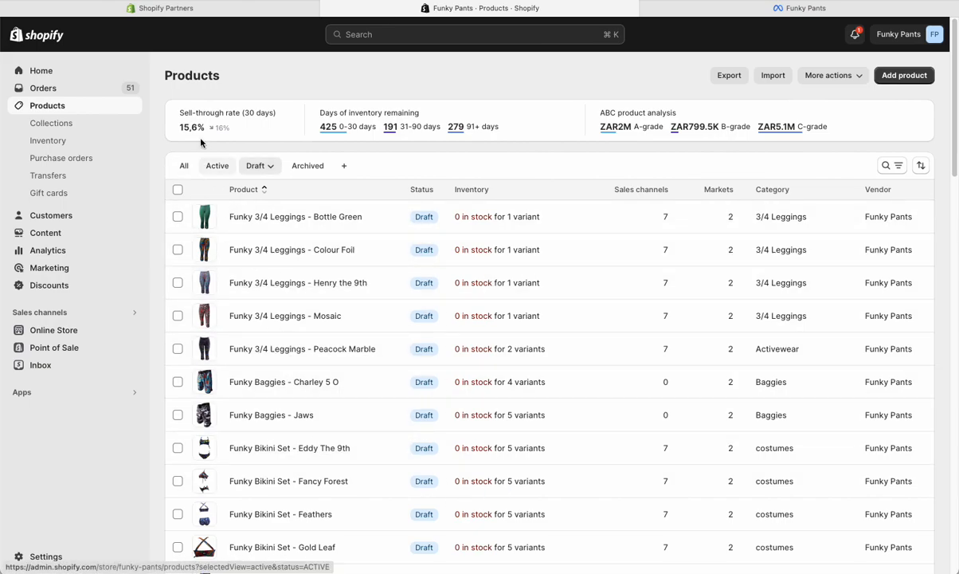
pyautogui.click(177, 190)
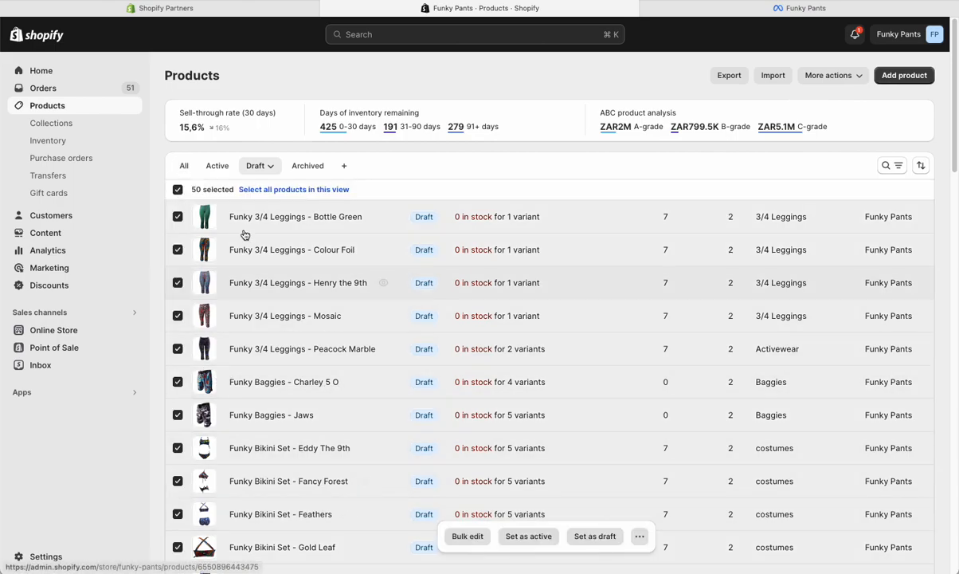
pyautogui.click(315, 191)
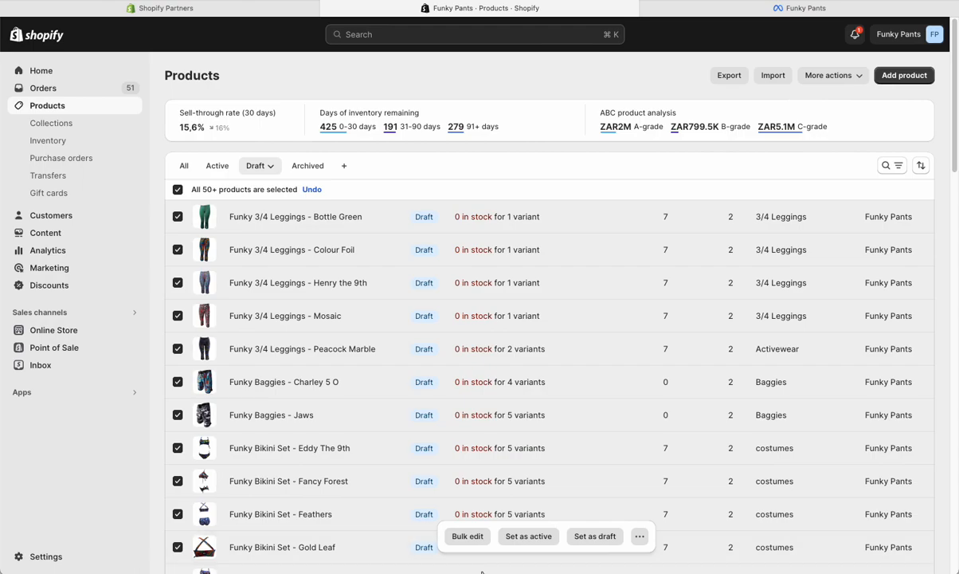
pyautogui.click(467, 536)
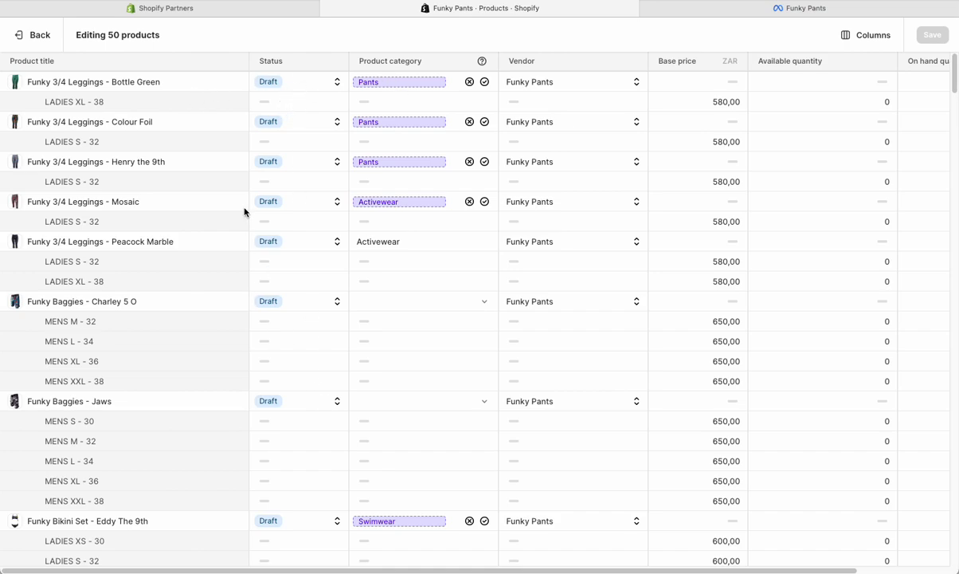
# Add bulk-editor columns for Online Store, Point of Sale, Google & YouTube, Facebook & Instagram, Inbox, Buy Button, Pinterest and Snapchat Ads
pyautogui.click(849, 40)
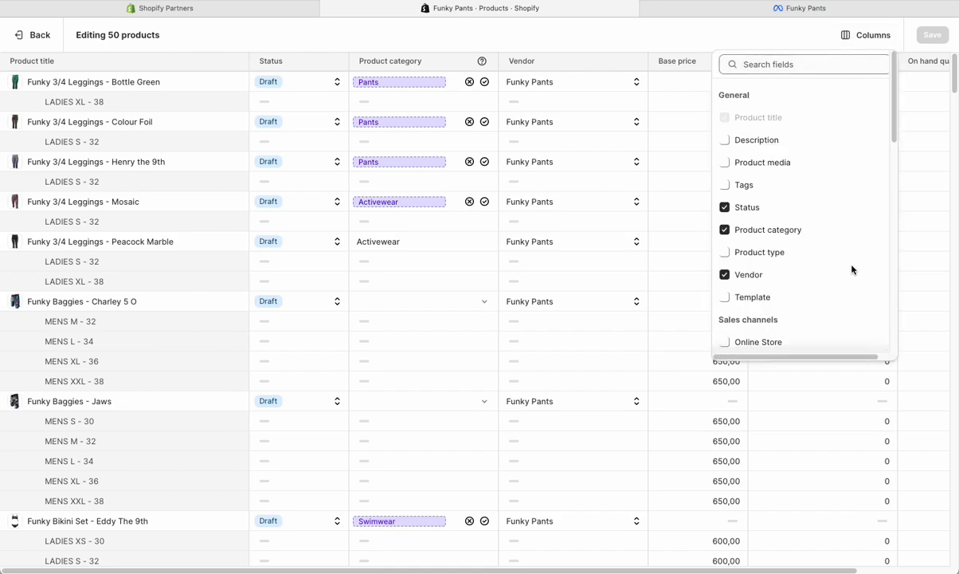
pyautogui.scroll(-5, 851, 269)
pyautogui.scroll(-1, 796, 217)
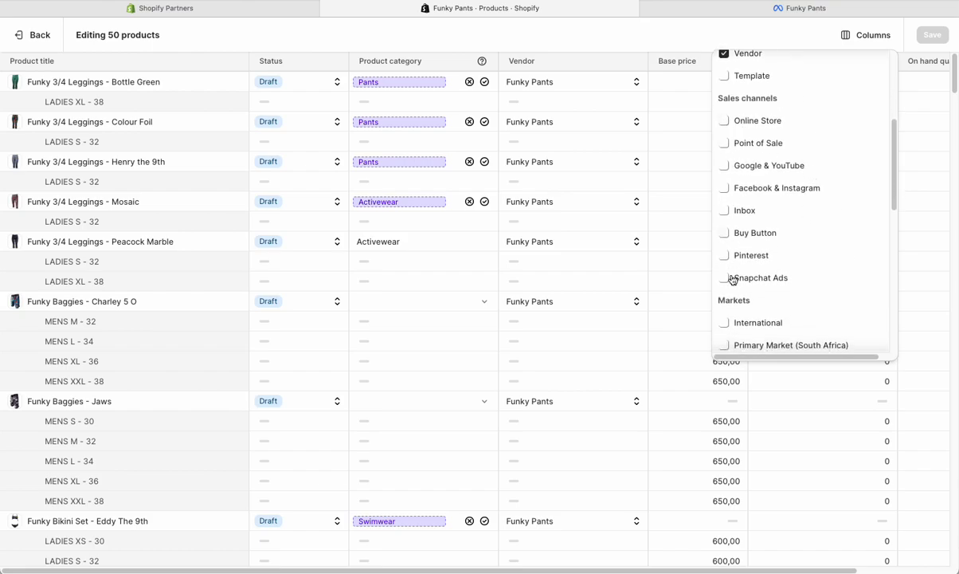
pyautogui.click(727, 191)
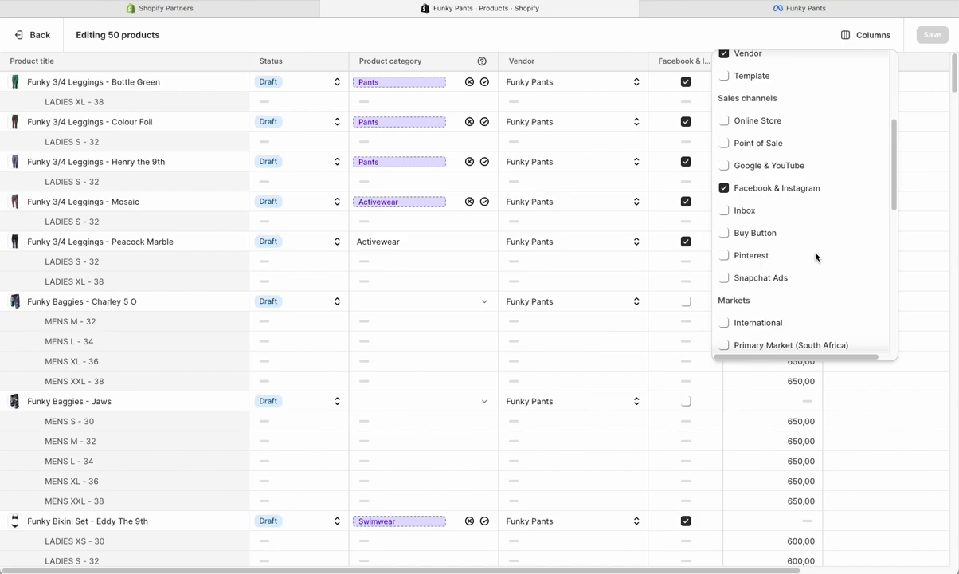
pyautogui.click(725, 166)
pyautogui.click(722, 143)
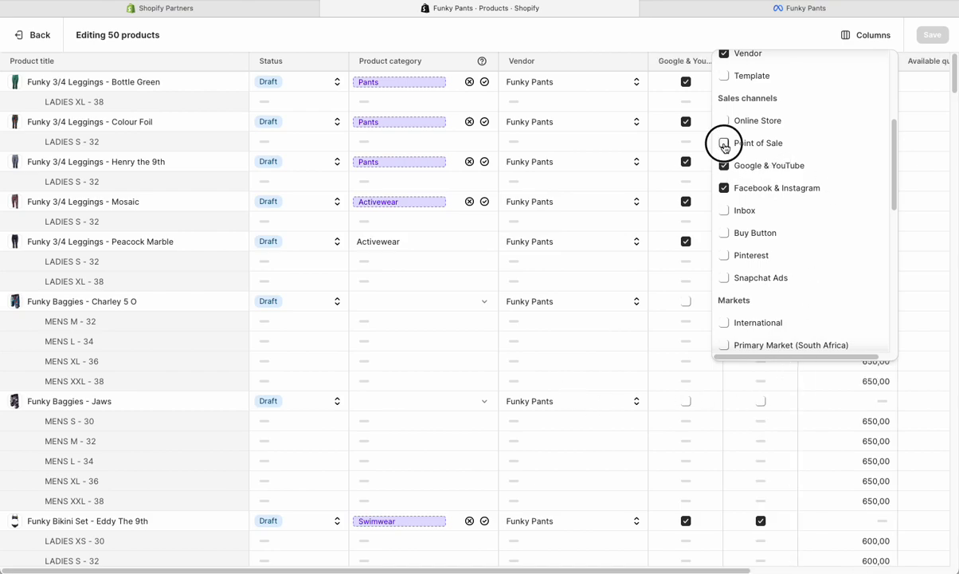
pyautogui.click(724, 121)
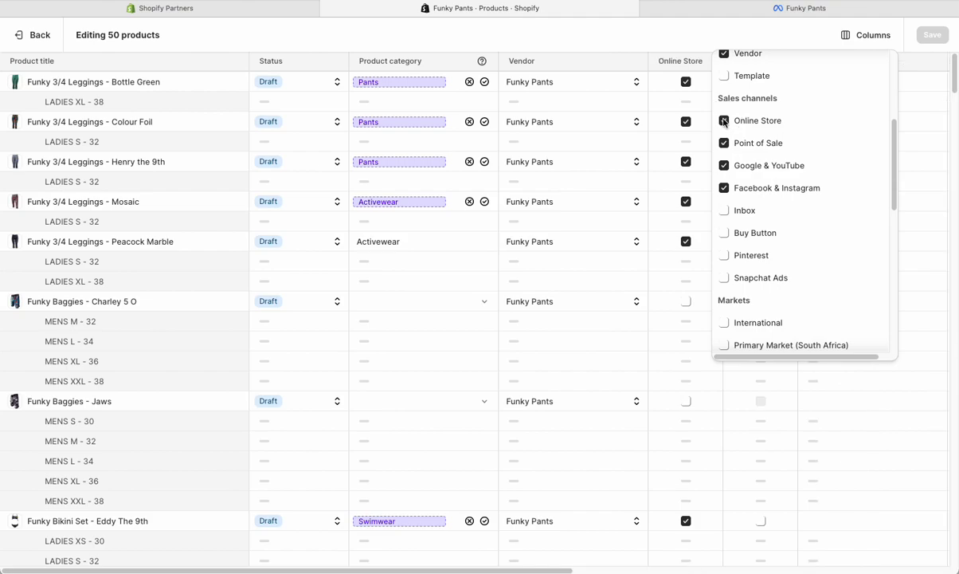
pyautogui.click(726, 211)
pyautogui.click(726, 234)
pyautogui.click(726, 255)
pyautogui.click(726, 278)
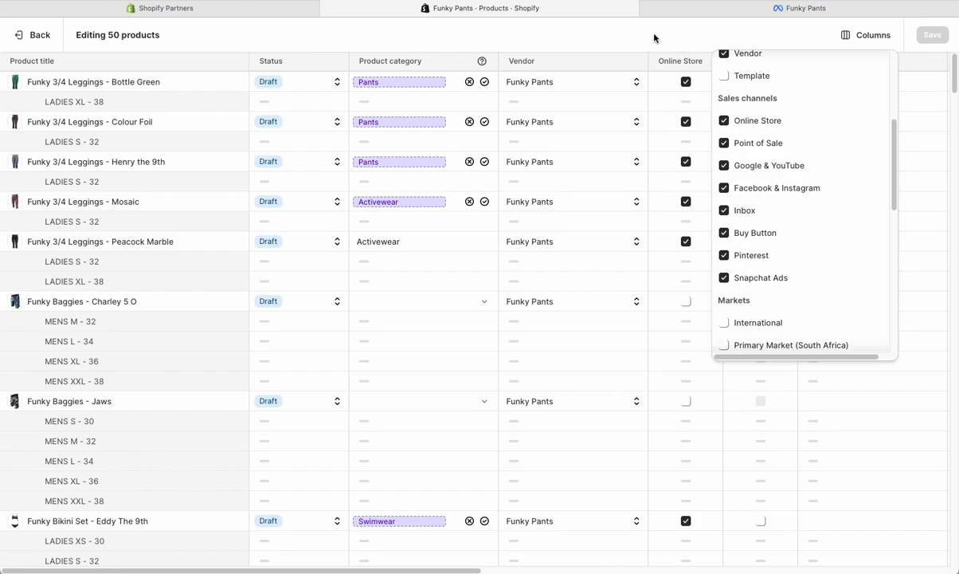
pyautogui.click(693, 44)
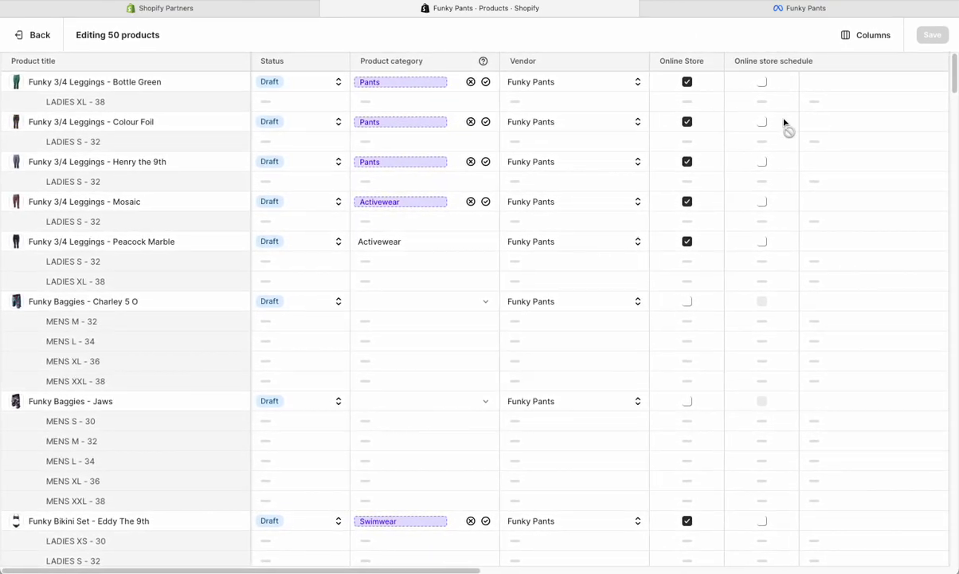
# Examine across the sales channel columns which channels each draft product is published to
pyautogui.hscroll(5, 812, 160)
pyautogui.hscroll(1, 811, 157)
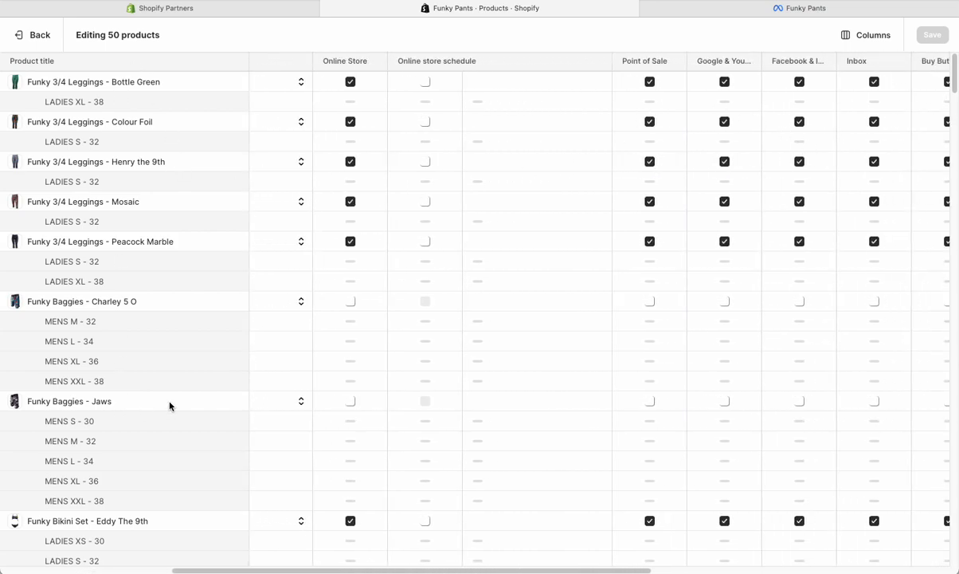
pyautogui.hscroll(-2, 483, 268)
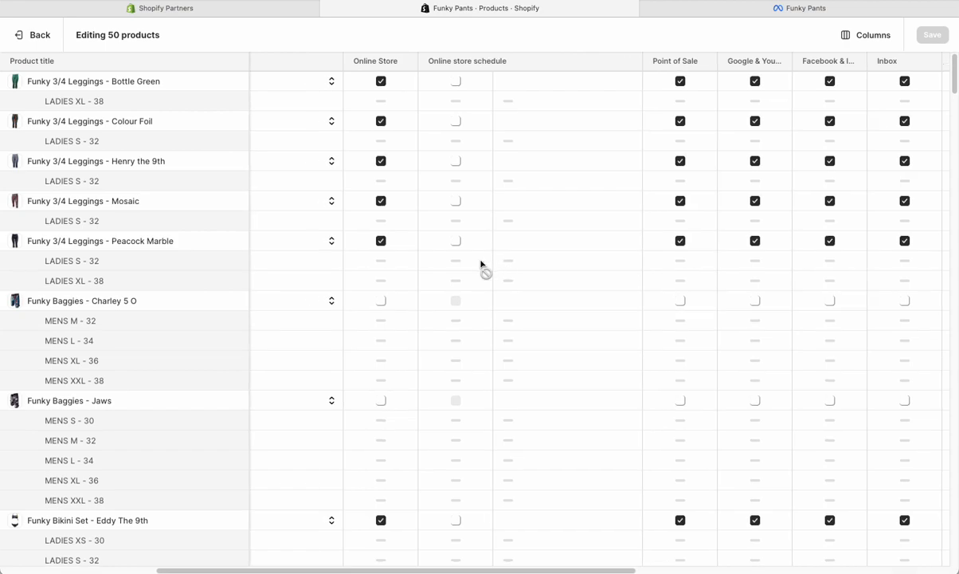
pyautogui.hscroll(-3, 573, 296)
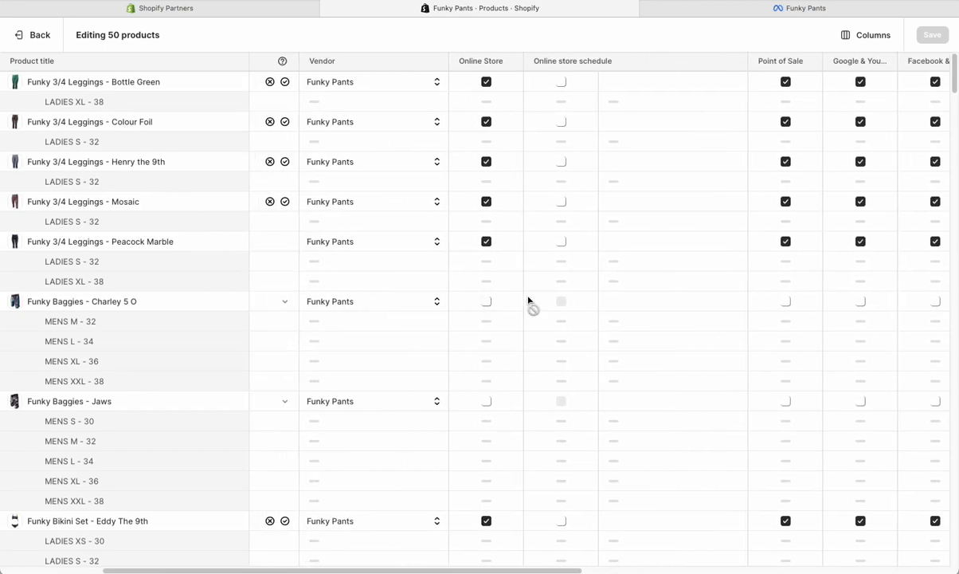
pyautogui.hscroll(-2, 510, 300)
pyautogui.hscroll(-4, 406, 298)
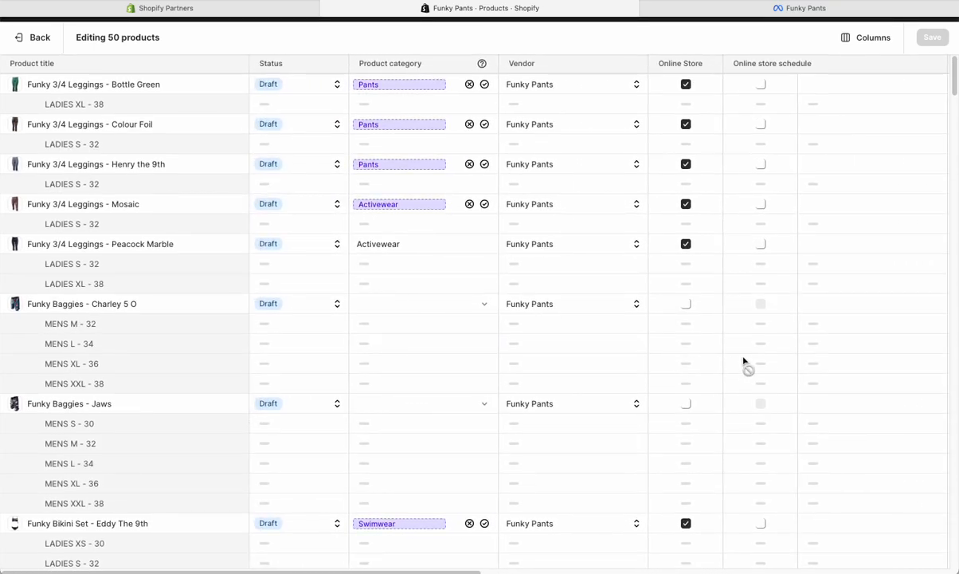
pyautogui.hscroll(15, 756, 367)
pyautogui.hscroll(2, 749, 335)
pyautogui.hscroll(-2, 625, 225)
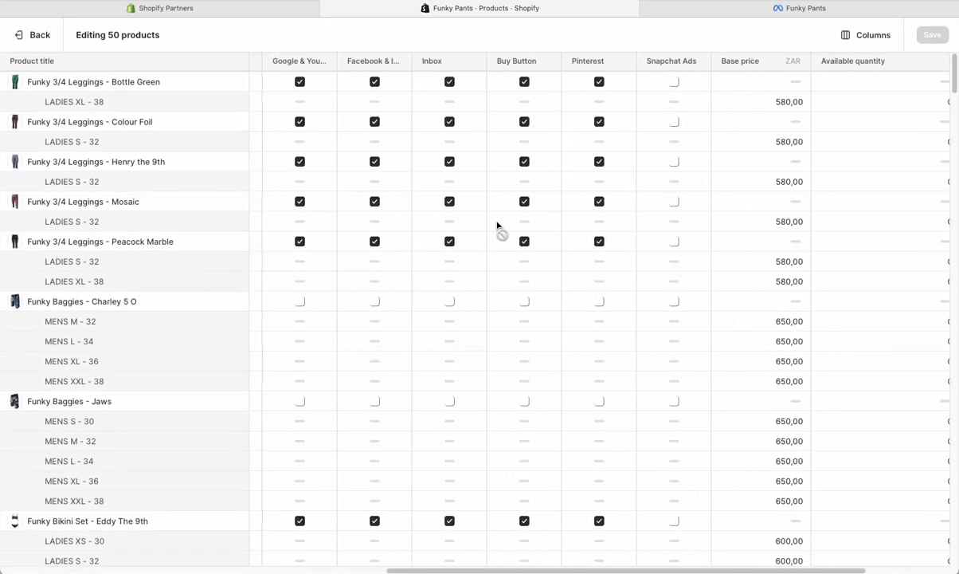
pyautogui.hscroll(-2, 498, 224)
pyautogui.hscroll(-3, 470, 212)
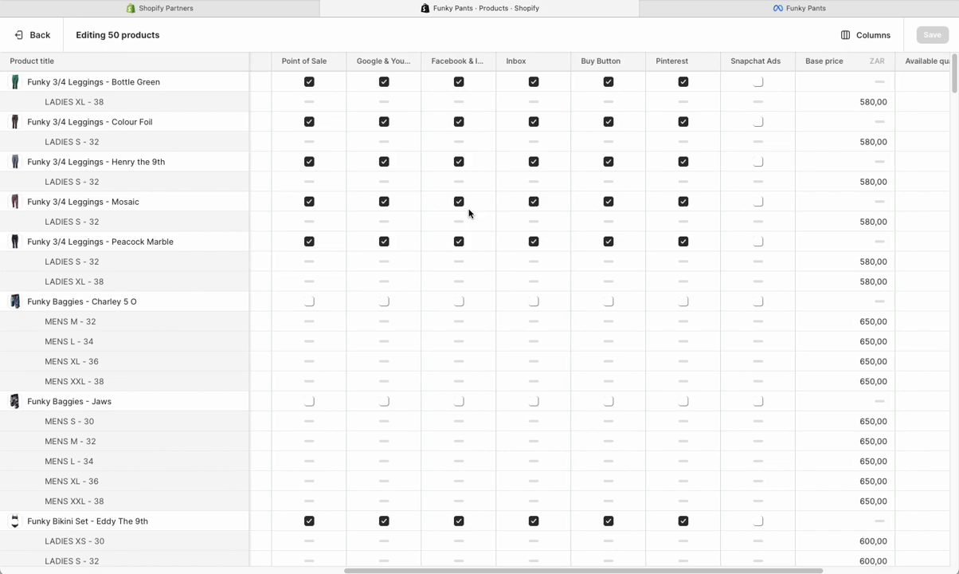
pyautogui.hscroll(-2, 387, 128)
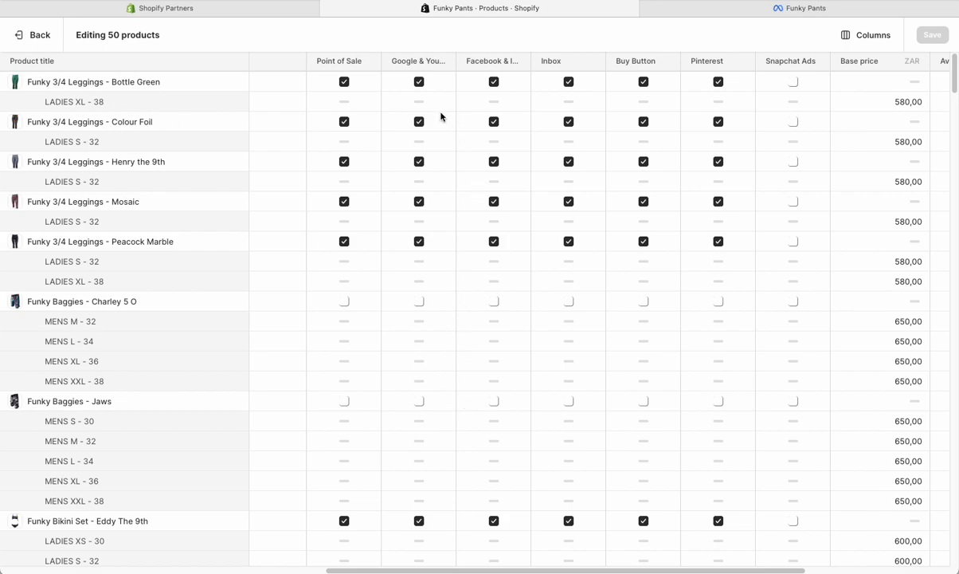
# Remove the Bottle Green, Colour Foil, Henry the 9th and Mosaic 3/4 leggings from the Google & YouTube and Facebook & Instagram channels
pyautogui.click(420, 83)
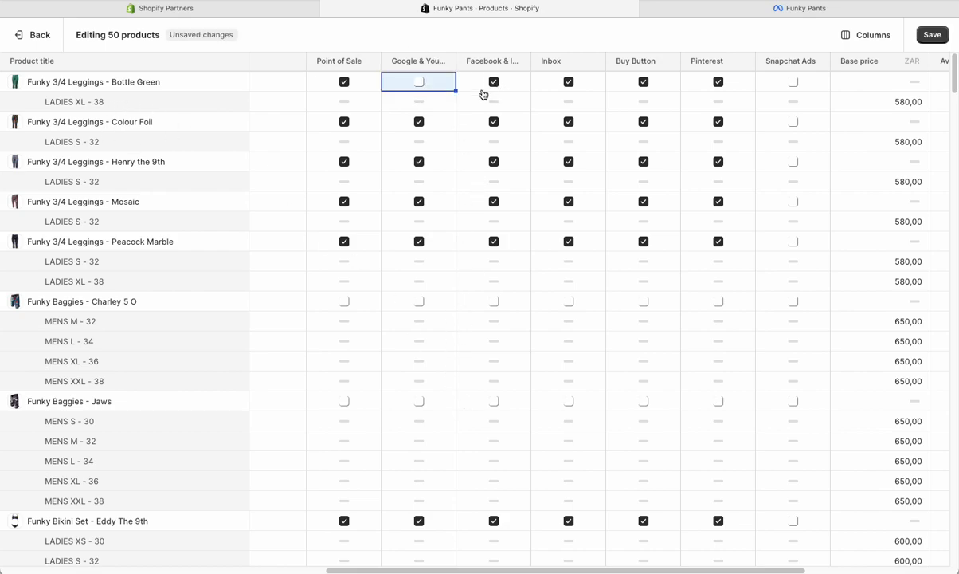
pyautogui.click(494, 82)
pyautogui.click(420, 121)
pyautogui.click(493, 122)
pyautogui.click(420, 160)
pyautogui.click(493, 161)
pyautogui.click(426, 121)
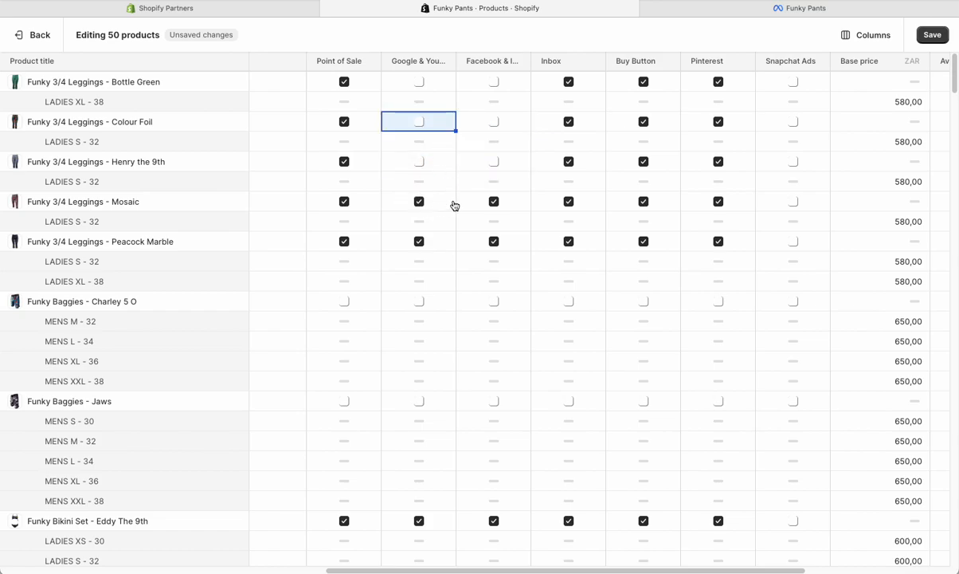
pyautogui.click(422, 202)
pyautogui.click(494, 202)
# Fill the Mosaic leggings' cleared Google & YouTube setting down through Funky Bikini Set - Eddy The 9th
pyautogui.scroll(-15, 507, 372)
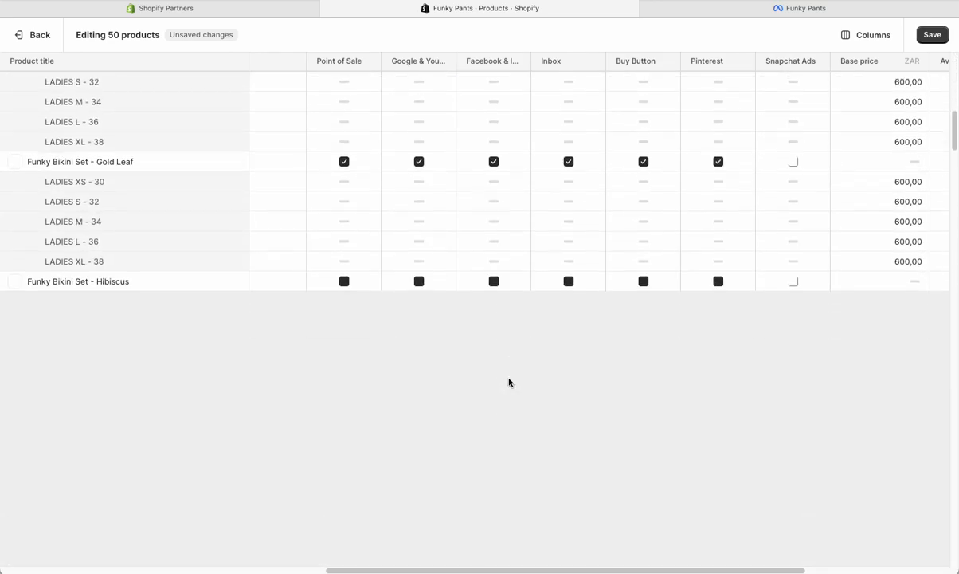
pyautogui.scroll(-17, 508, 383)
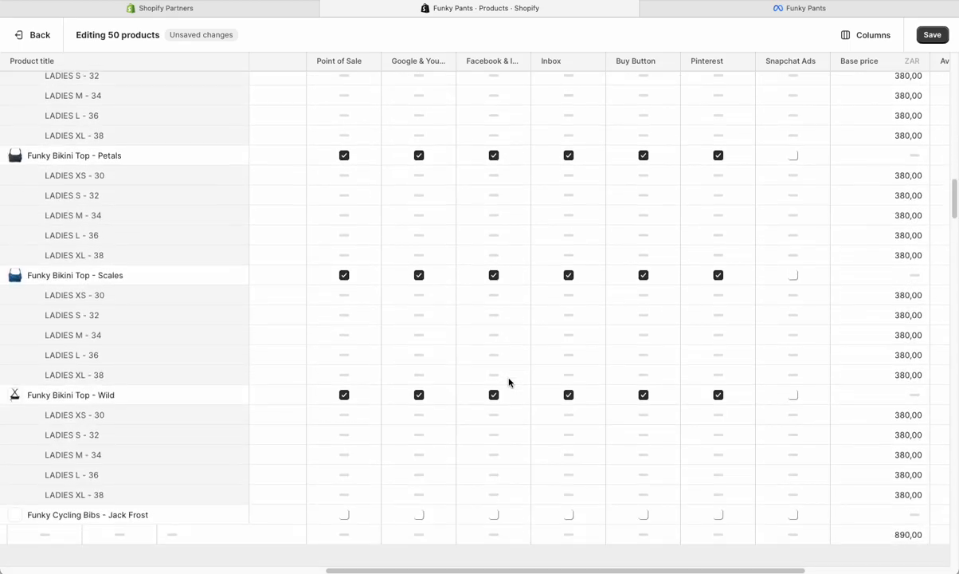
pyautogui.scroll(20, 565, 381)
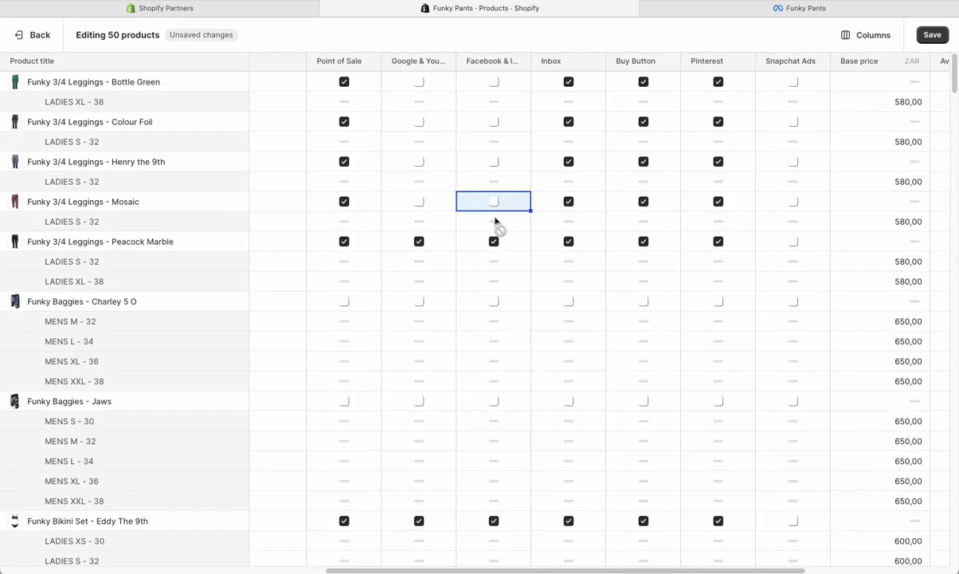
pyautogui.click(446, 206)
pyautogui.click(514, 209)
pyautogui.click(451, 208)
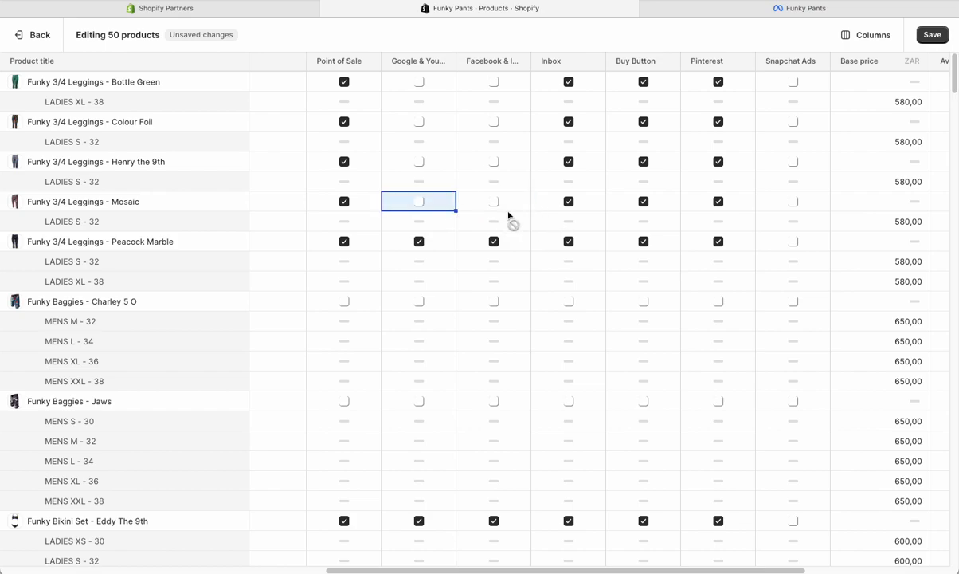
pyautogui.moveTo(456, 212); pyautogui.dragTo(473, 520)
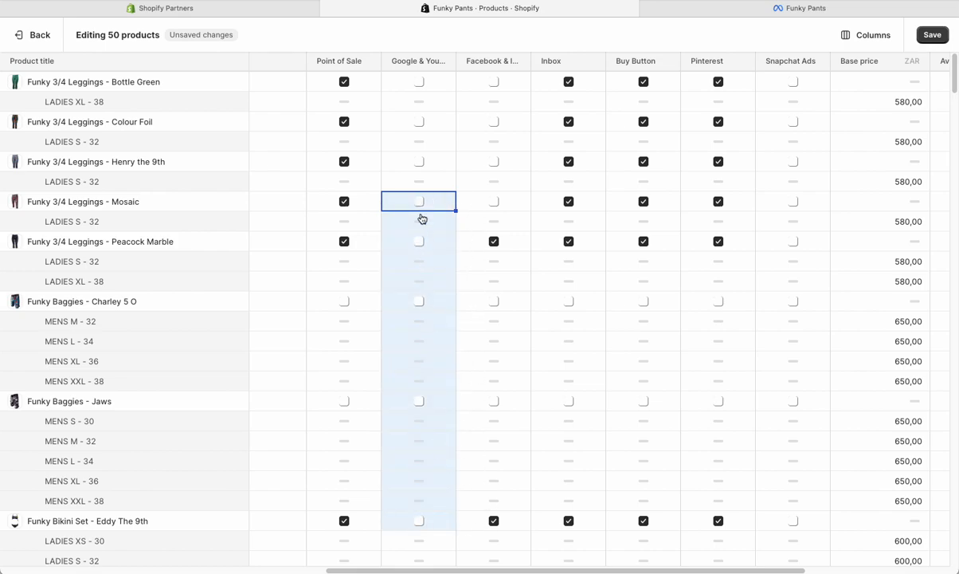
# Fill the Mosaic leggings' cleared Facebook & Instagram setting down through Funky Bikini Set - Eddy The 9th
pyautogui.click(525, 211)
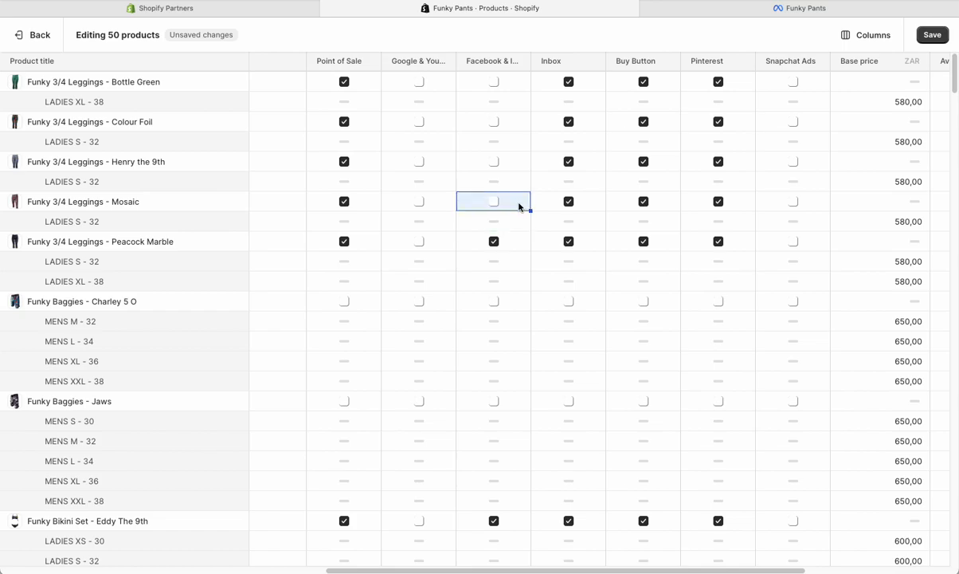
pyautogui.moveTo(530, 211); pyautogui.dragTo(529, 550)
pyautogui.scroll(20, 535, 419)
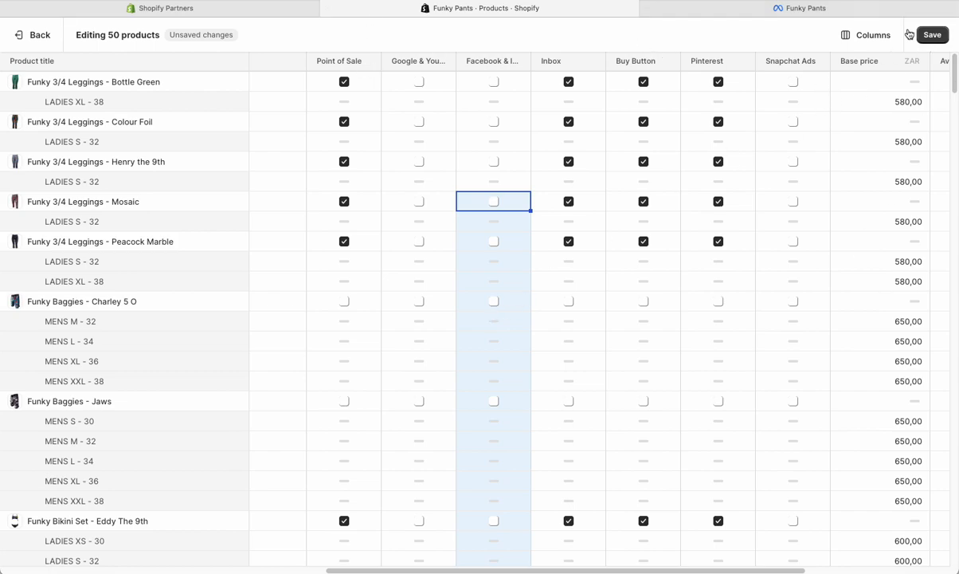
pyautogui.click(478, 420)
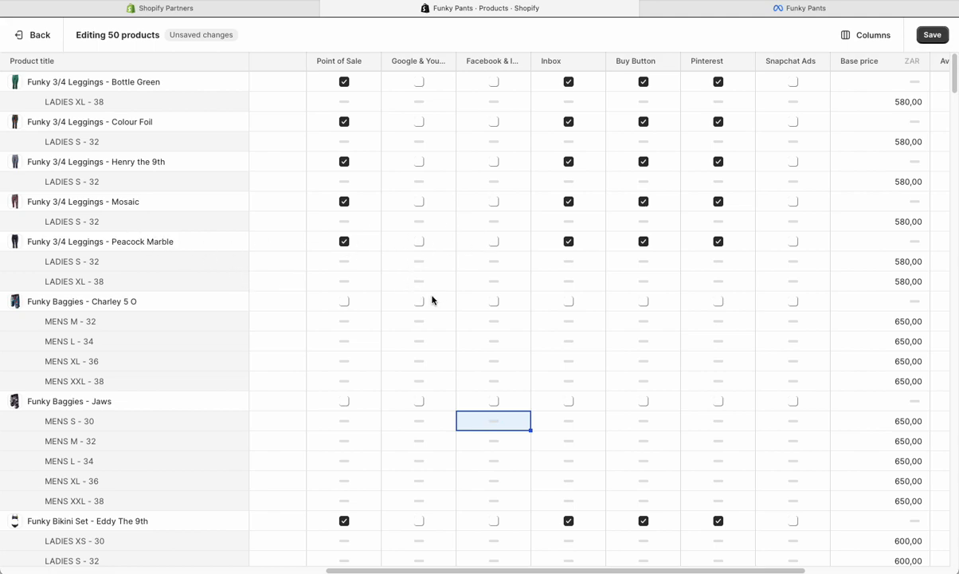
# Review the draft products' status and sales channel columns, and leave the bulk editor without saving the changes
pyautogui.hscroll(-5, 430, 300)
pyautogui.hscroll(-10, 432, 299)
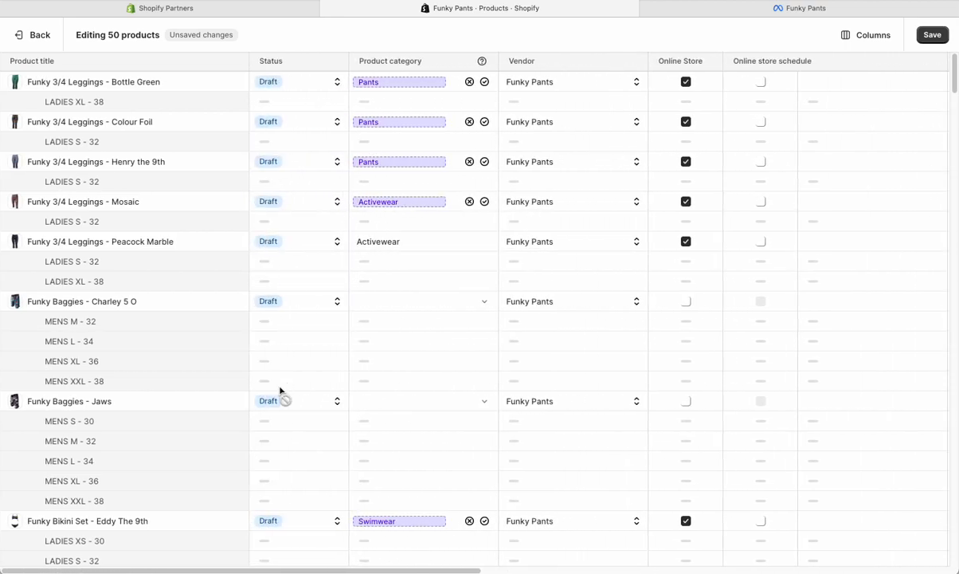
pyautogui.hscroll(5, 602, 387)
pyautogui.hscroll(6, 532, 330)
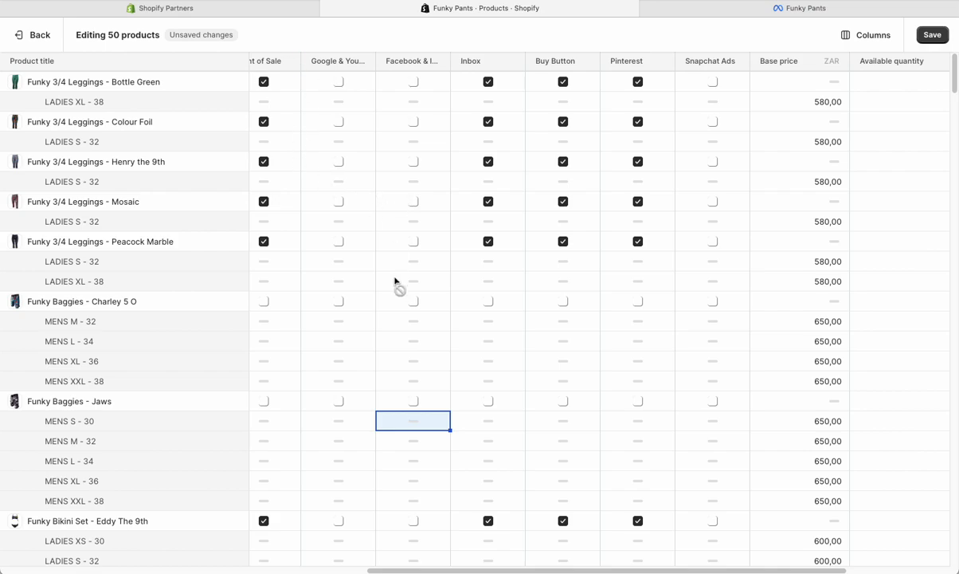
pyautogui.hscroll(-1, 386, 263)
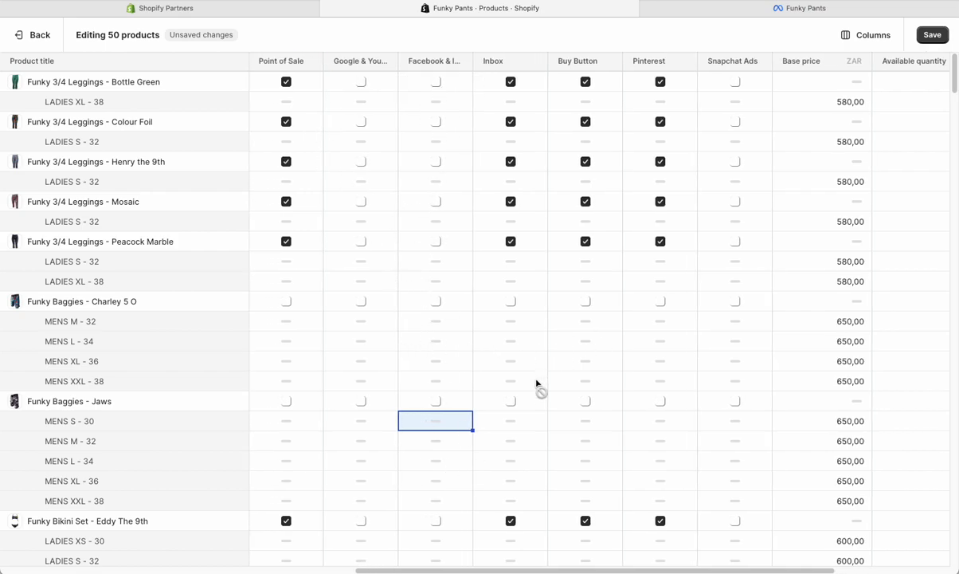
pyautogui.click(42, 37)
pyautogui.click(625, 330)
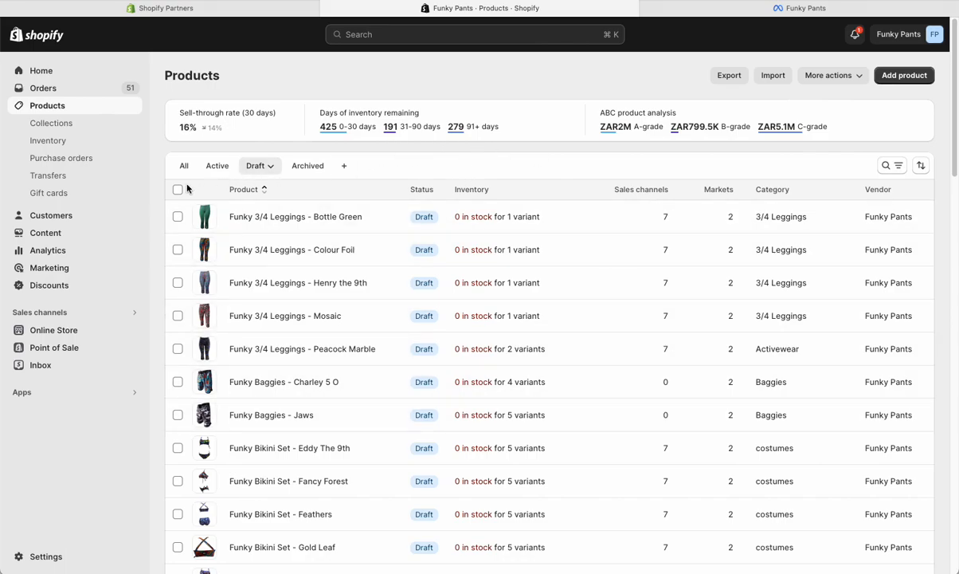
# Show all products and create a new product list view named Card
pyautogui.scroll(5, 170, 174)
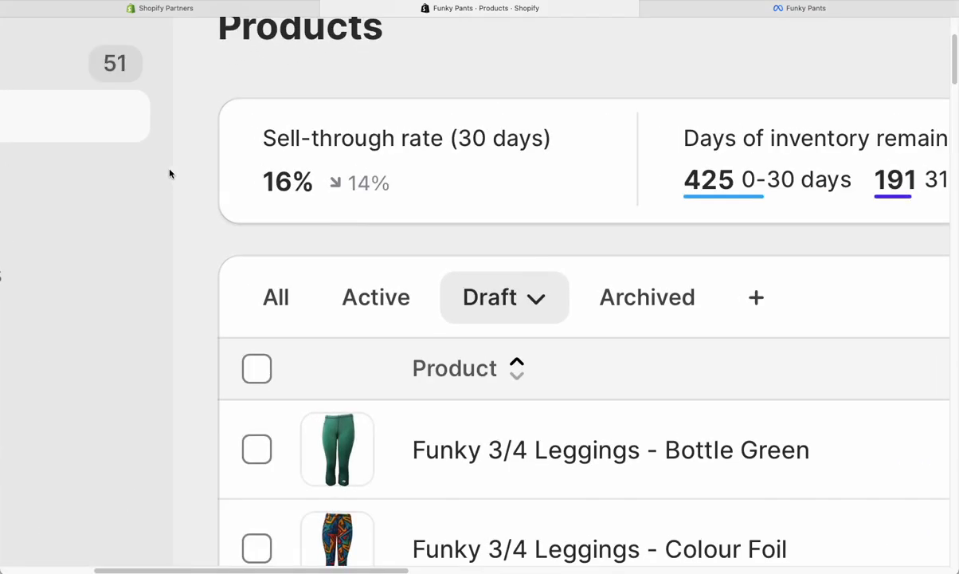
pyautogui.scroll(-5, 259, 216)
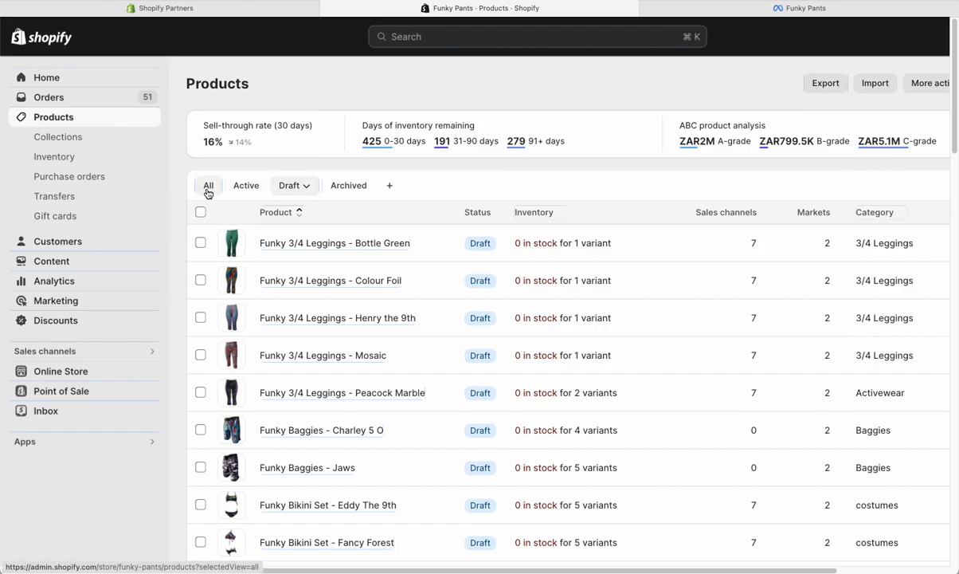
pyautogui.click(378, 188)
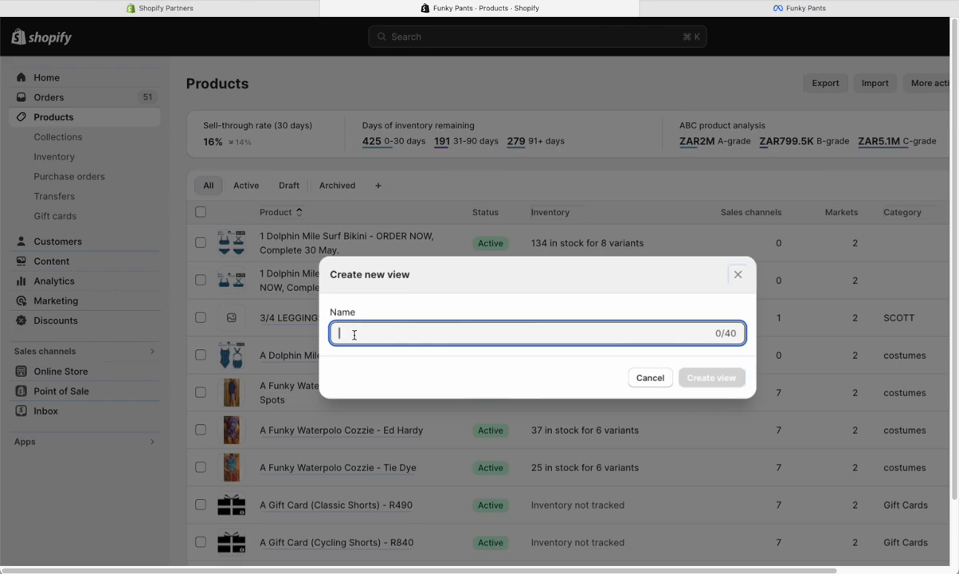
pyautogui.write('Card')
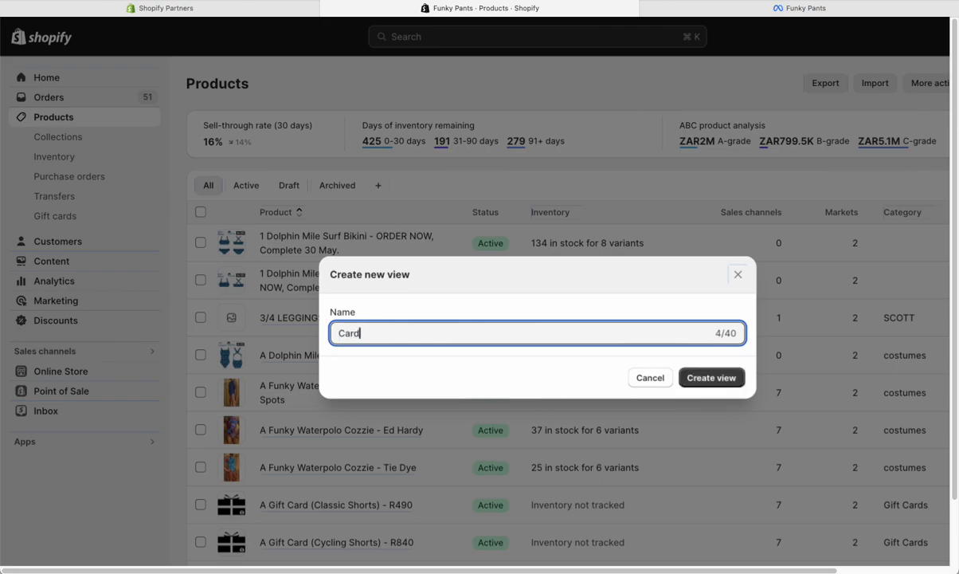
pyautogui.click(708, 379)
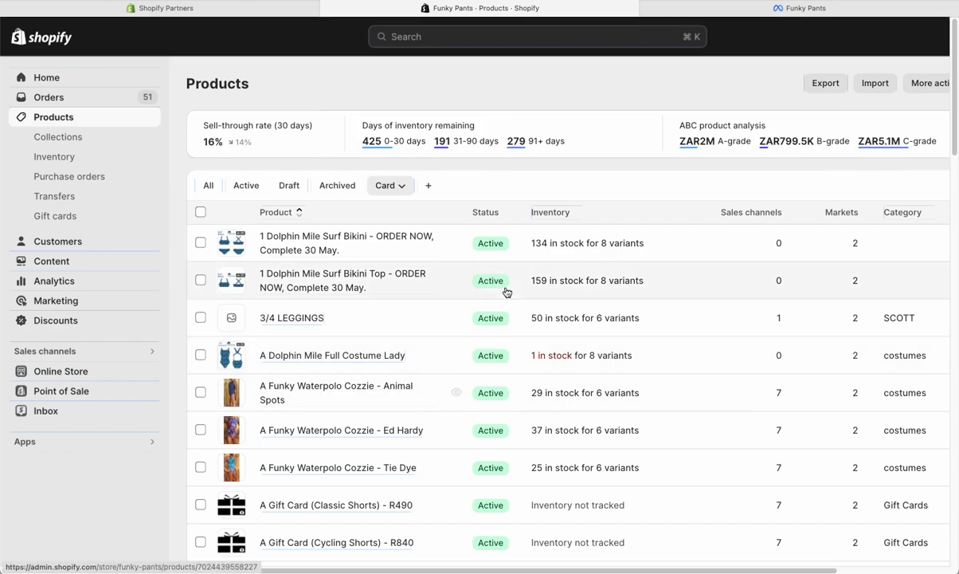
# Create another product list view named Gift
pyautogui.click(387, 186)
pyautogui.click(429, 191)
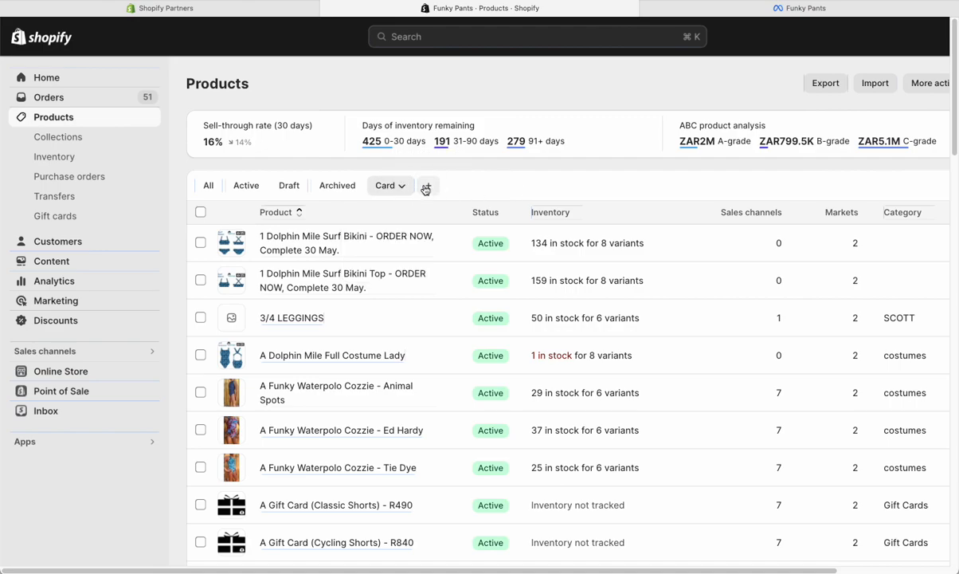
pyautogui.click(426, 188)
pyautogui.write('Gift')
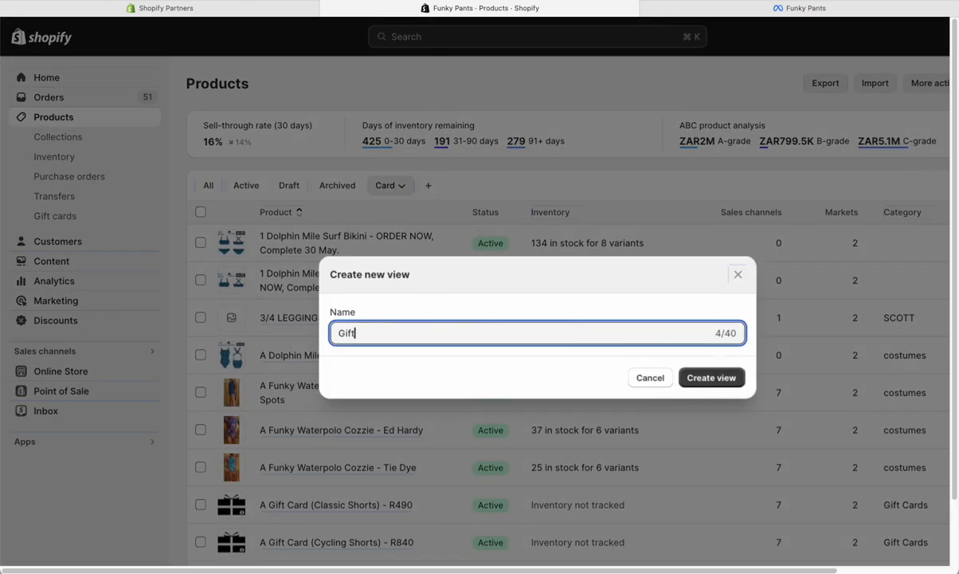
pyautogui.click(711, 379)
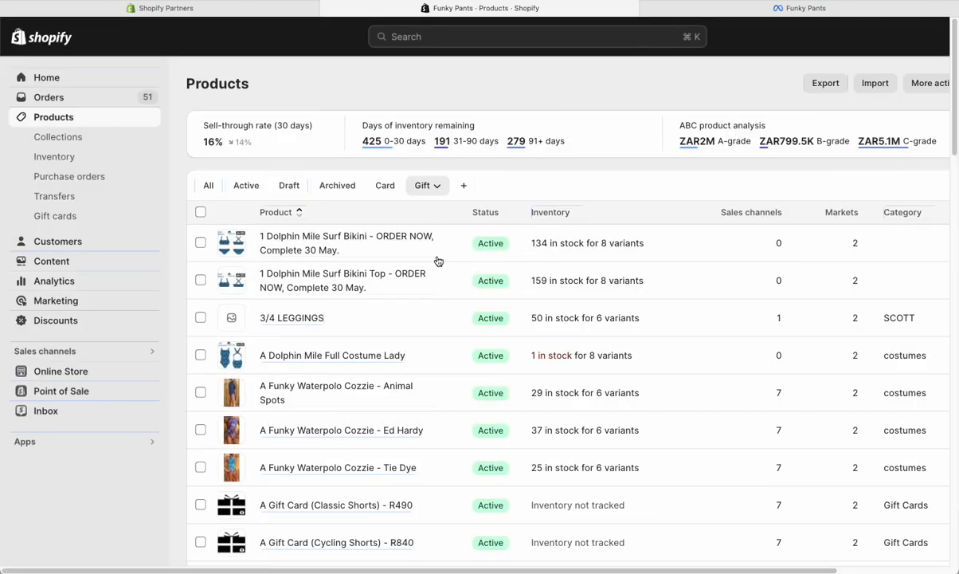
# Select all seven gift card products, from Classic Shorts - R490 to Running belt - R250, and open them for bulk editing
pyautogui.scroll(-10, 432, 234)
pyautogui.scroll(1, 336, 205)
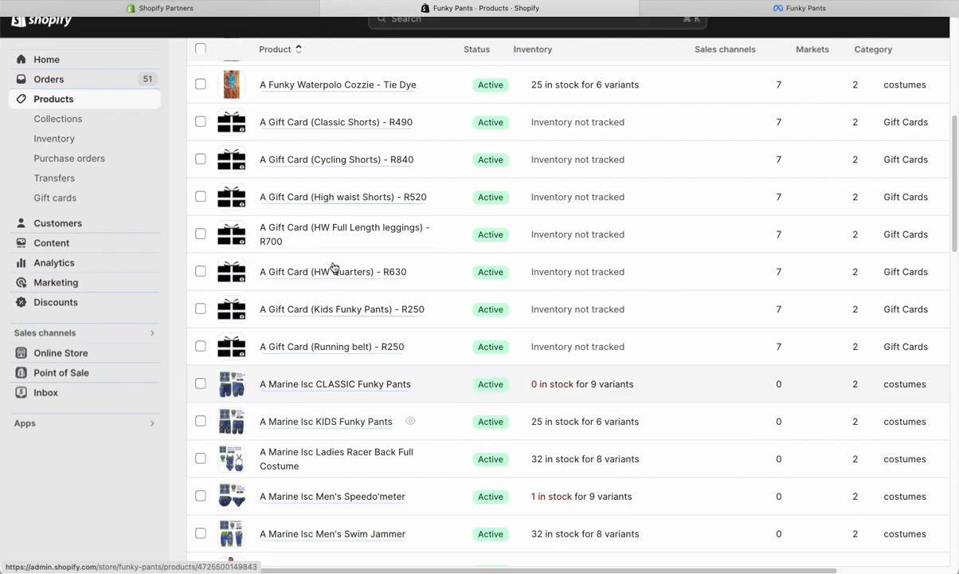
pyautogui.scroll(1, 327, 223)
pyautogui.scroll(-1, 311, 255)
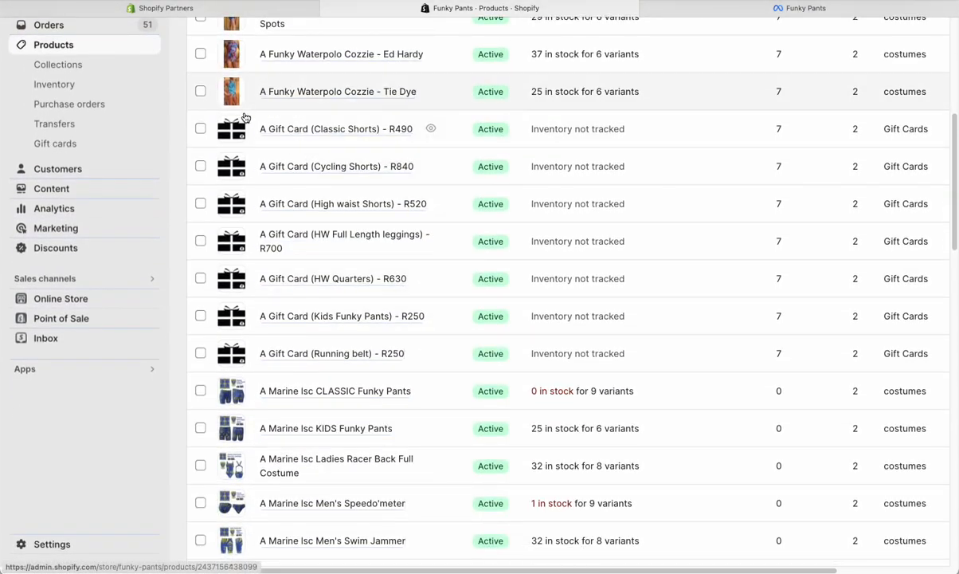
pyautogui.scroll(-1, 245, 118)
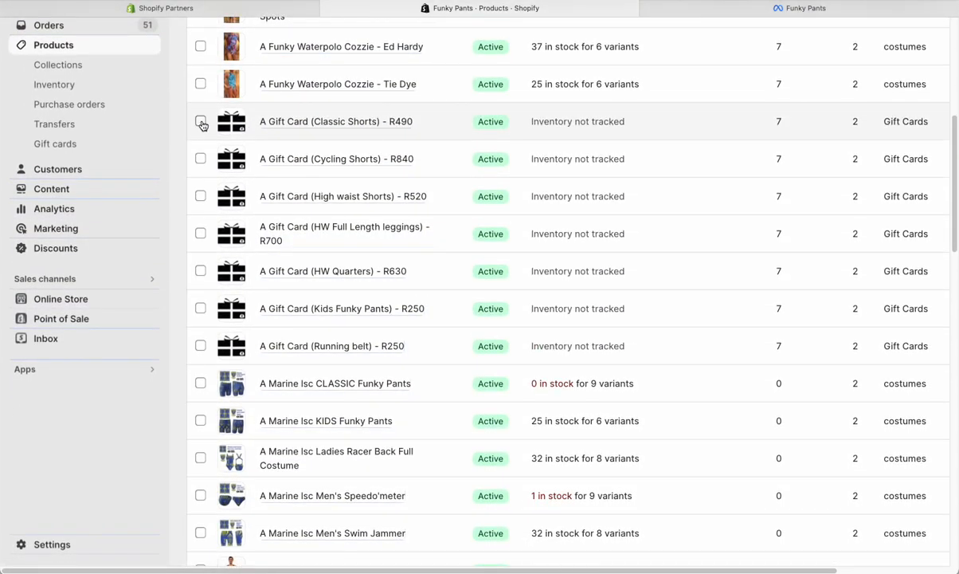
pyautogui.click(200, 121)
pyautogui.scroll(-1, 202, 159)
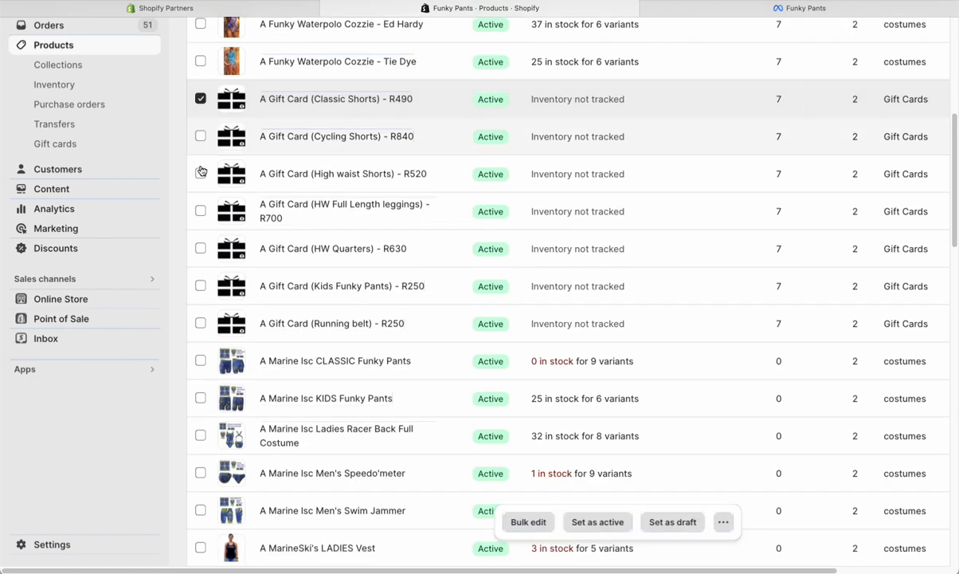
pyautogui.click(200, 137)
pyautogui.click(200, 174)
pyautogui.click(200, 211)
pyautogui.click(200, 212)
pyautogui.click(200, 248)
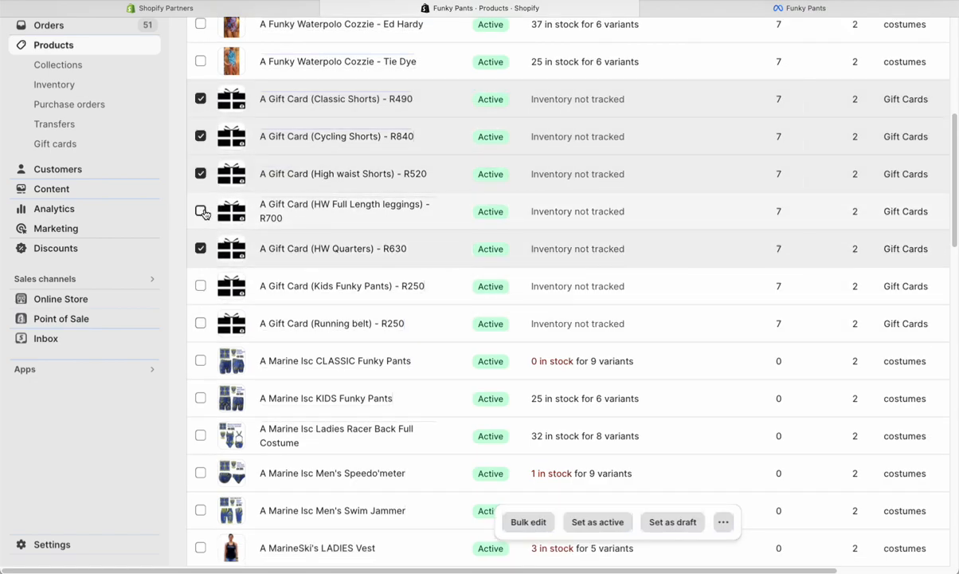
pyautogui.click(200, 211)
pyautogui.click(200, 286)
pyautogui.click(200, 323)
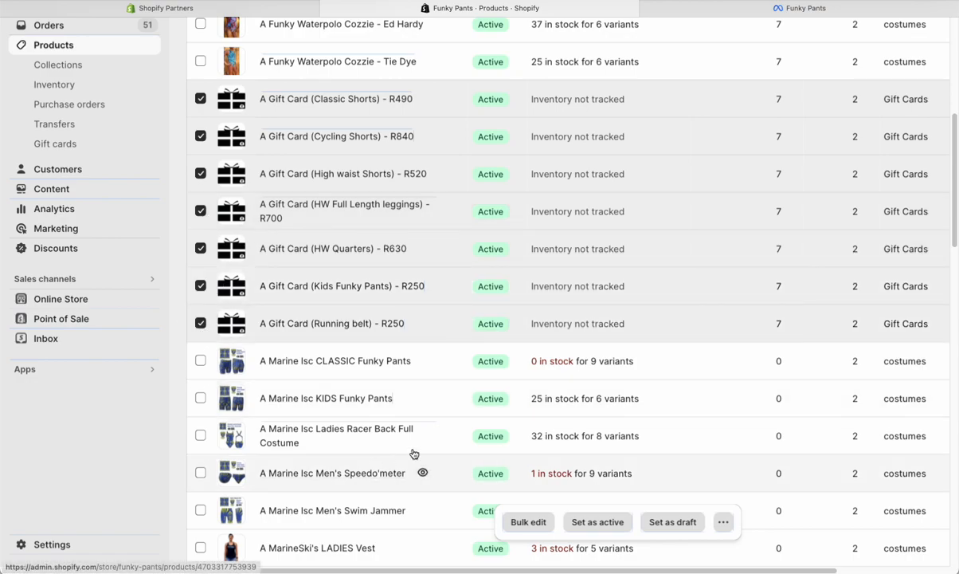
pyautogui.scroll(1, 293, 154)
pyautogui.click(528, 530)
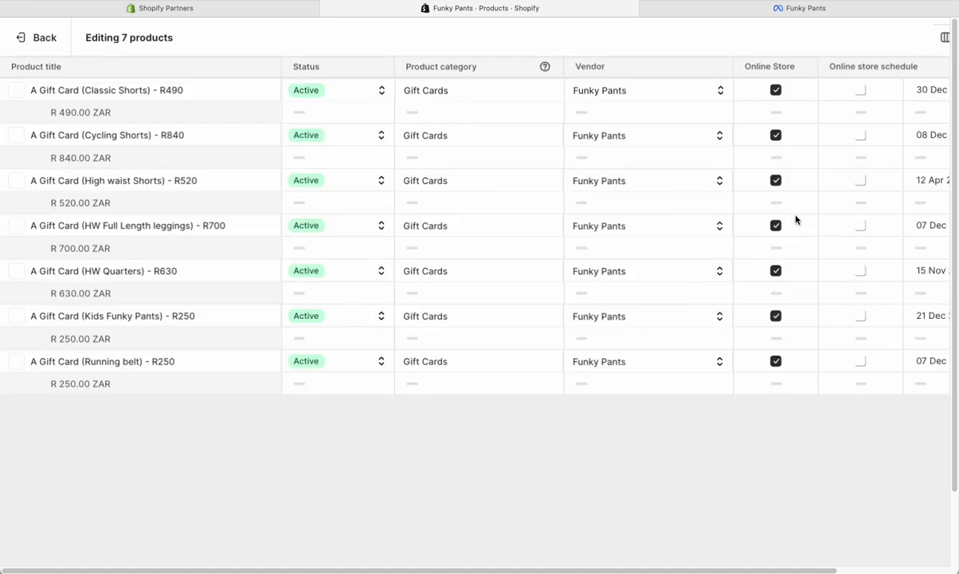
# Remove all seven gift cards from the Google & YouTube and Facebook & Instagram channels by filling down the first card's cleared settings
pyautogui.hscroll(15, 843, 98)
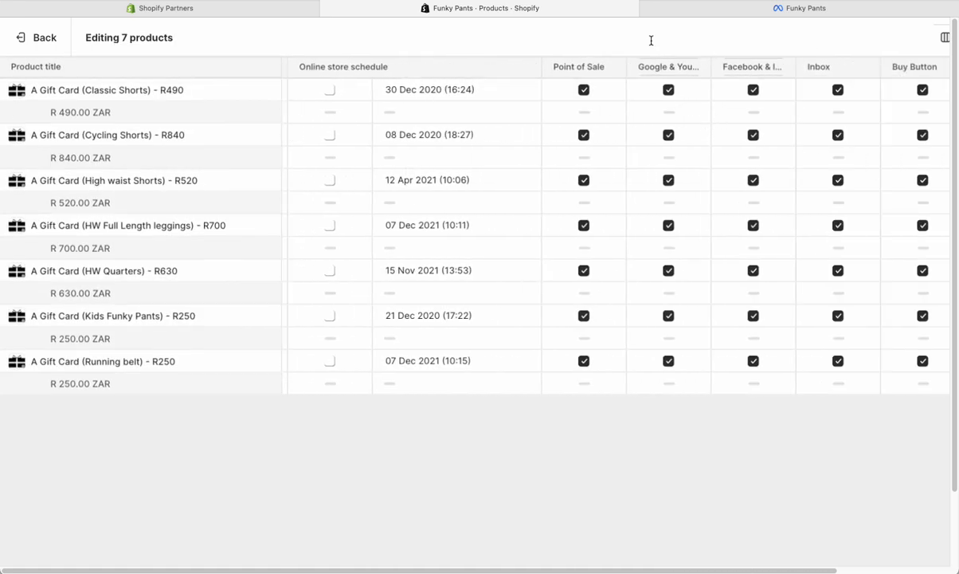
pyautogui.hscroll(5, 630, 167)
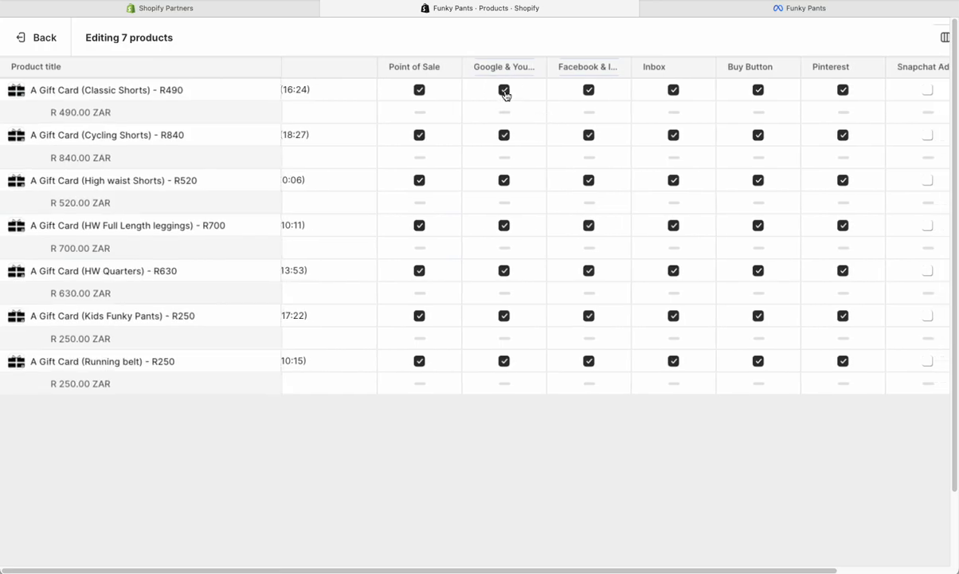
pyautogui.click(505, 91)
pyautogui.click(588, 91)
pyautogui.click(522, 94)
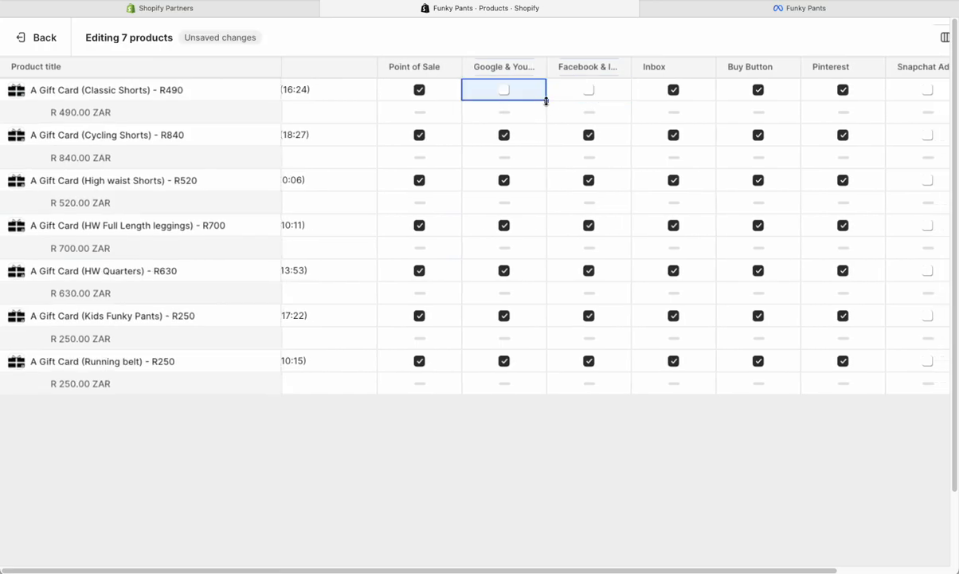
pyautogui.moveTo(546, 101); pyautogui.dragTo(561, 368)
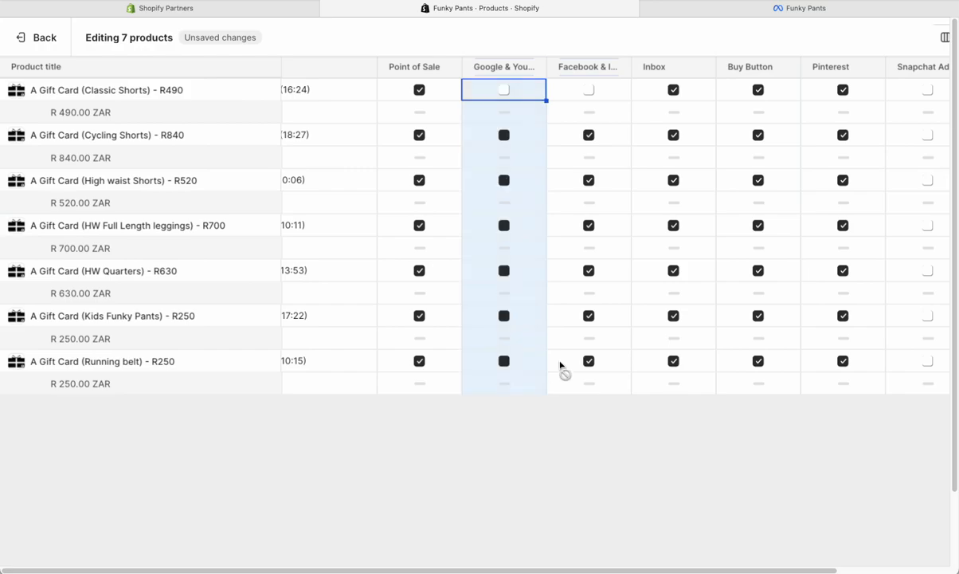
pyautogui.click(615, 95)
pyautogui.moveTo(632, 100); pyautogui.dragTo(627, 390)
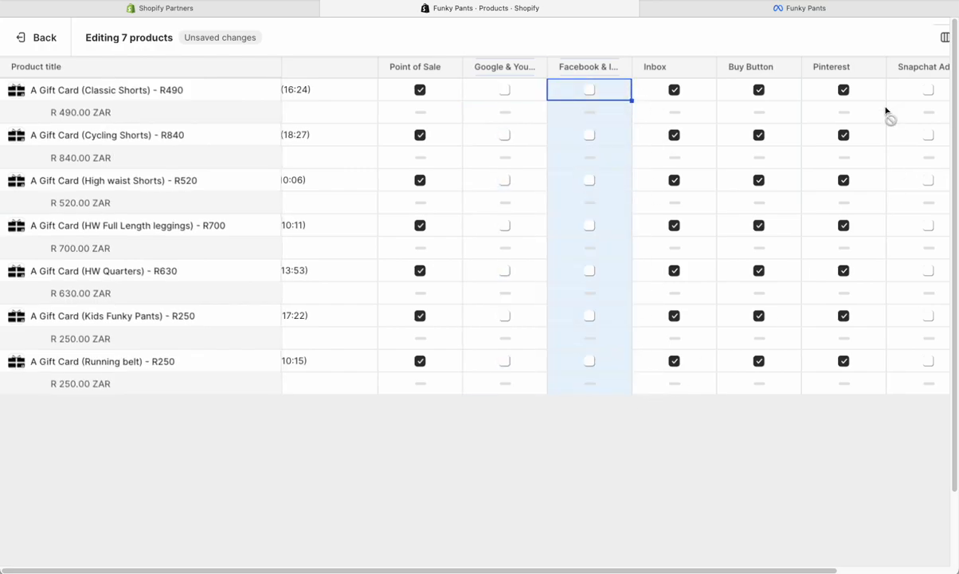
# Remove all seven gift cards from the Pinterest channel, save the bulk changes and return to the product list
pyautogui.click(844, 91)
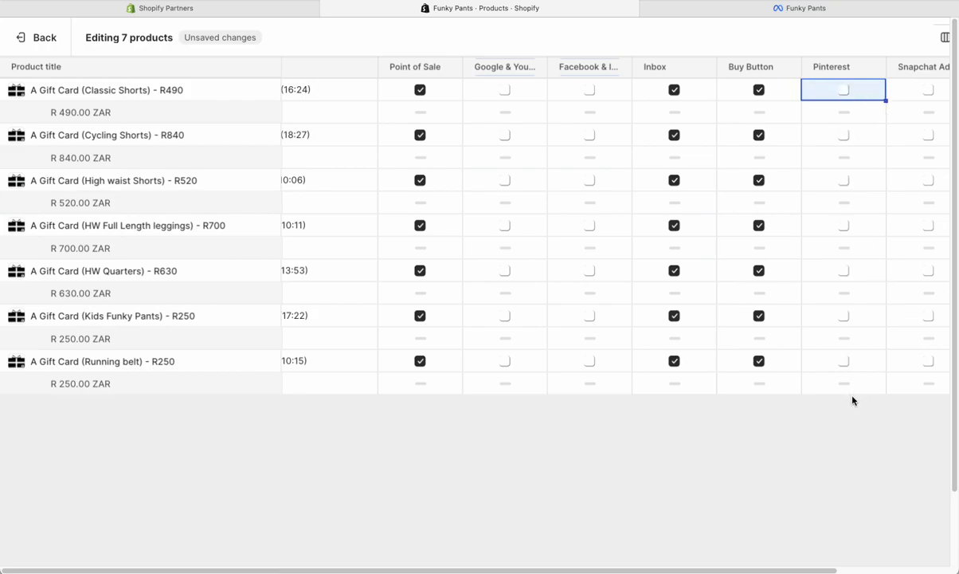
pyautogui.hscroll(8, 849, 213)
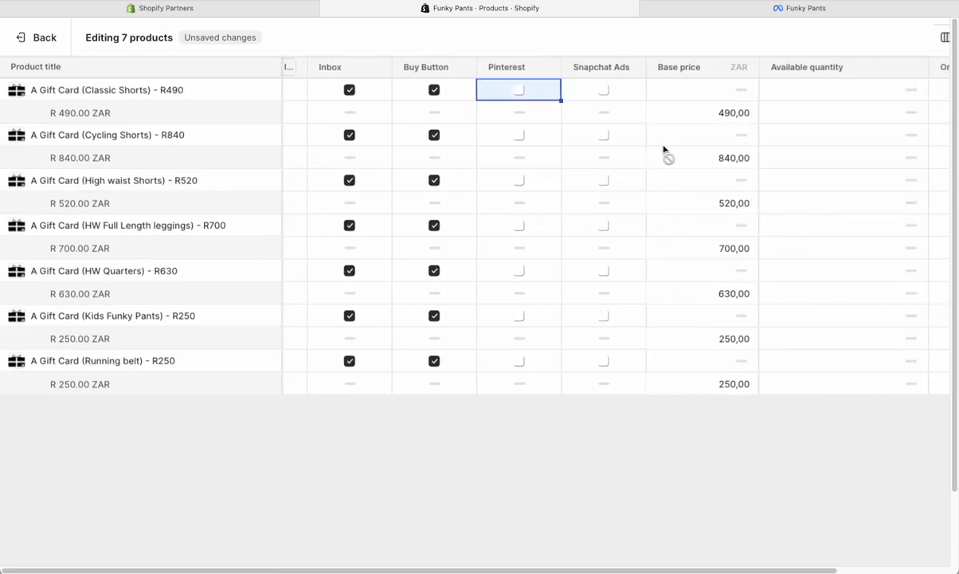
pyautogui.hscroll(2, 876, 111)
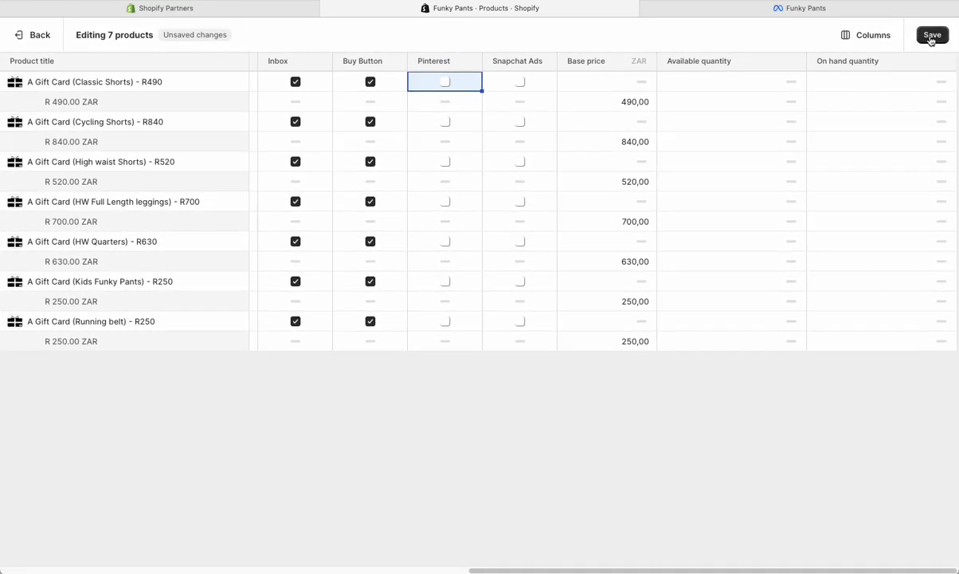
pyautogui.click(932, 36)
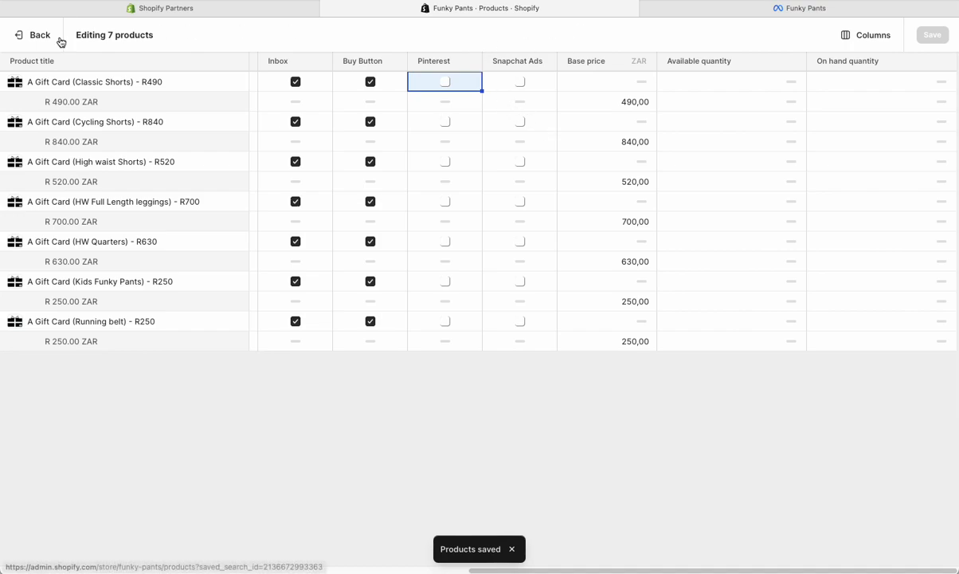
pyautogui.click(37, 36)
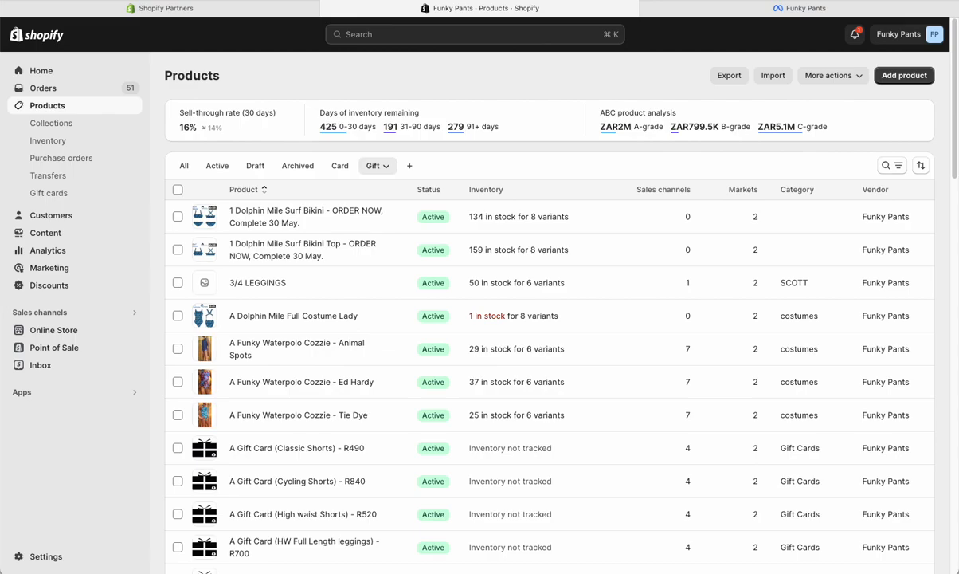